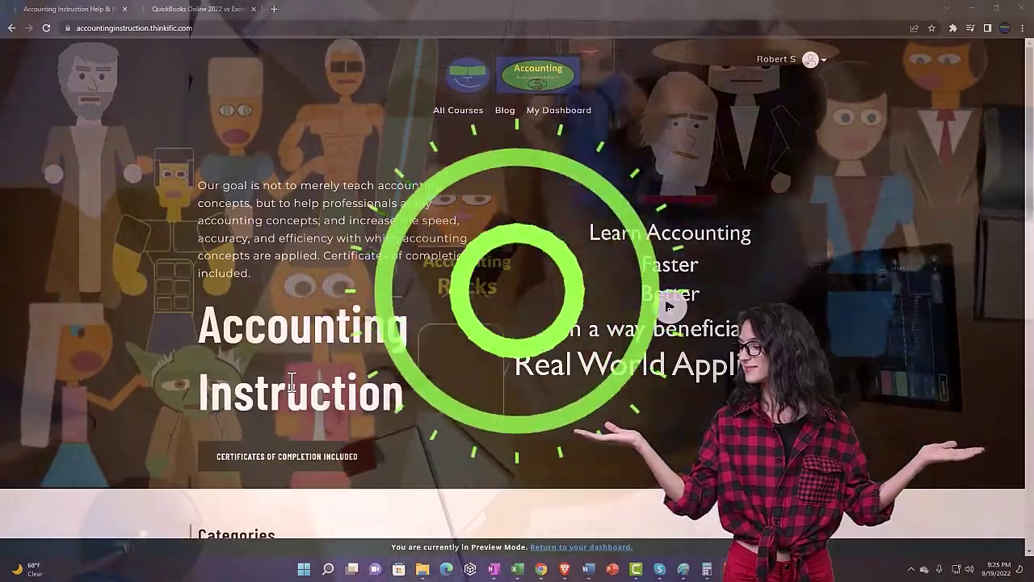
- Look through the course categories on the Accounting Instruction website and the lesson list of the QuickBooks Online 2022 course
scroll(145, 448, down, 1)
scroll(142, 443, down, 5)
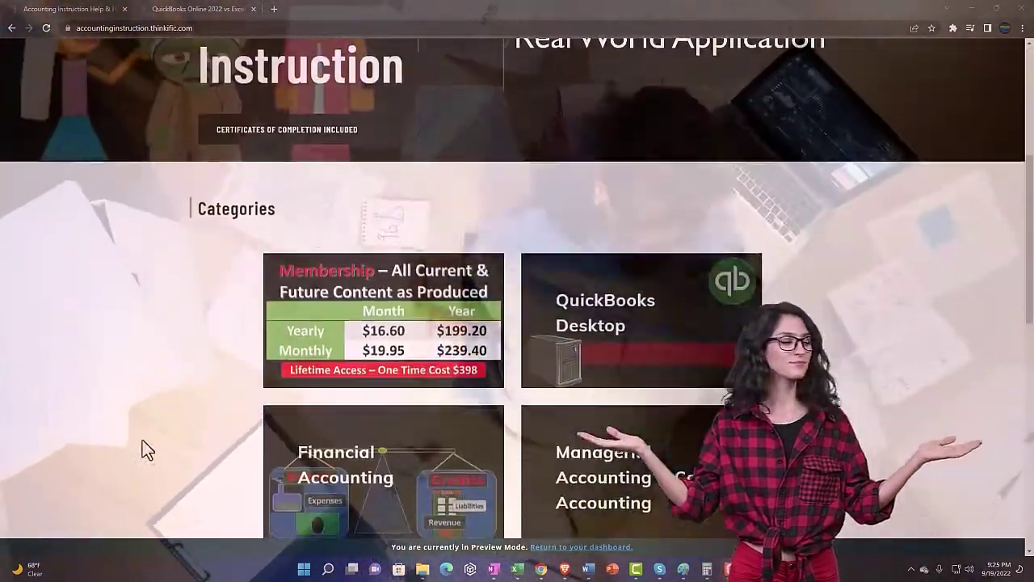
scroll(142, 449, down, 5)
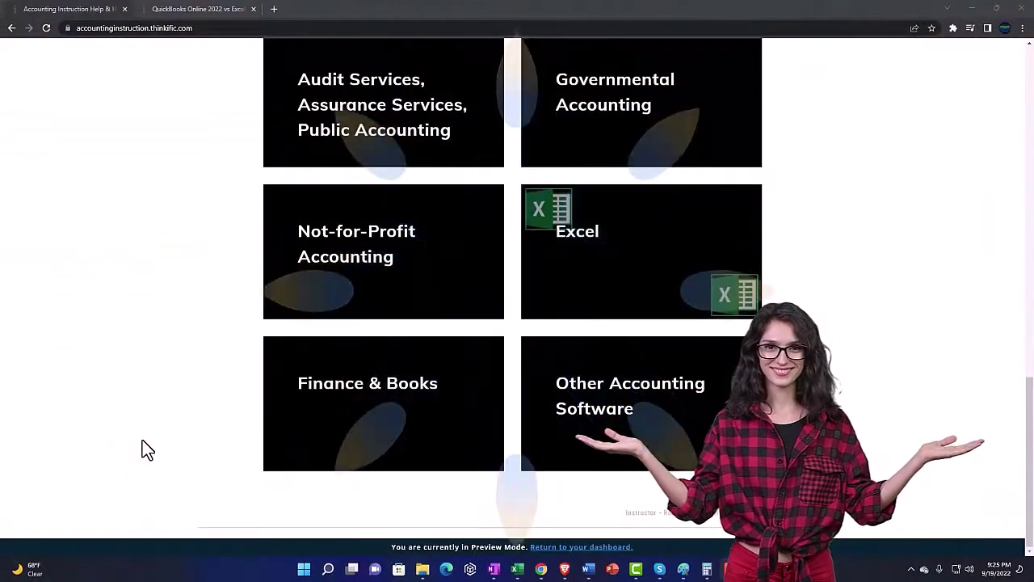
click(186, 12)
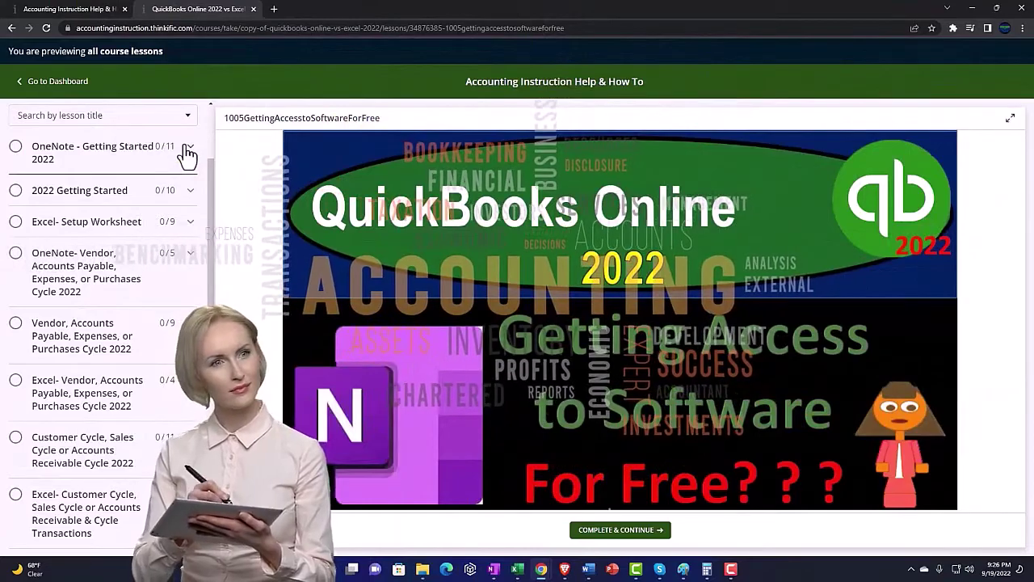
click(187, 154)
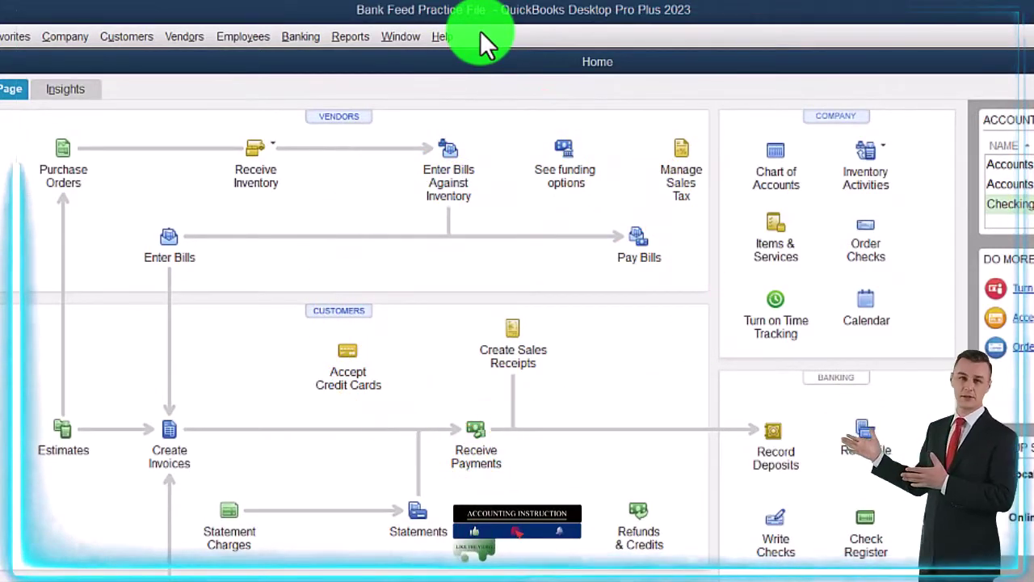
click(85, 38)
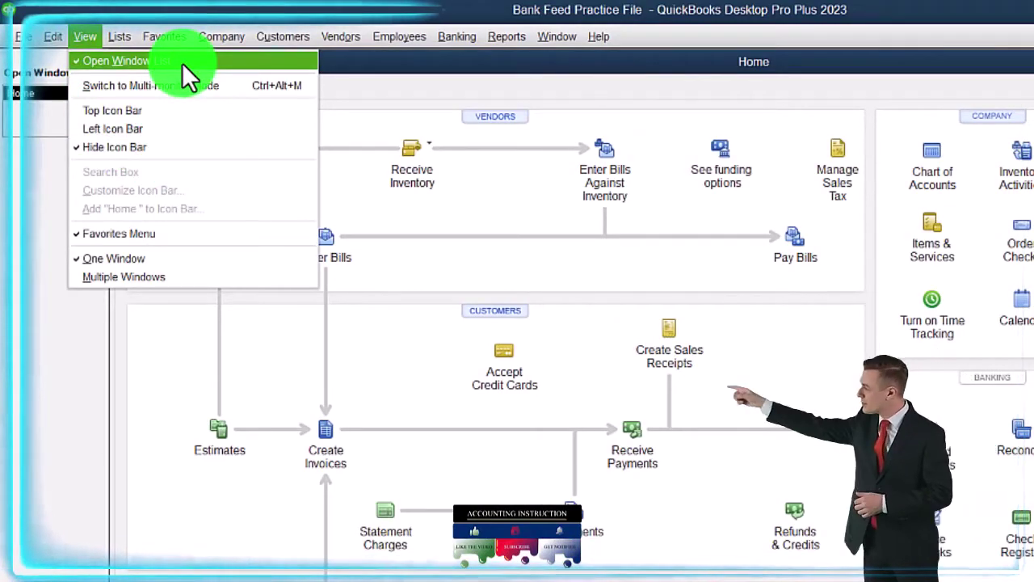
click(15, 172)
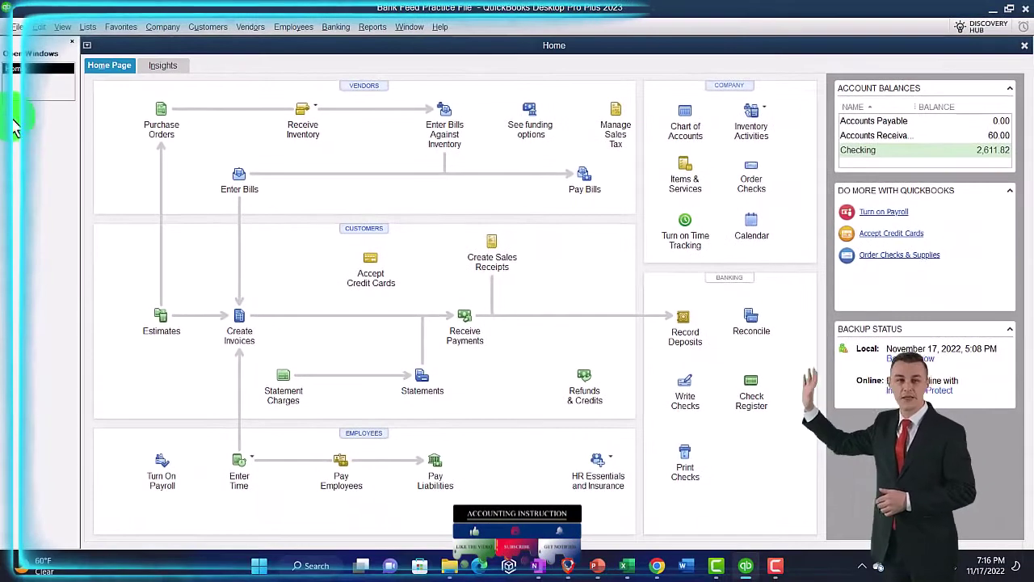
- Open the standard Profit & Loss report and set its date range to 01/01/2022 through 12/31/2022
click(372, 27)
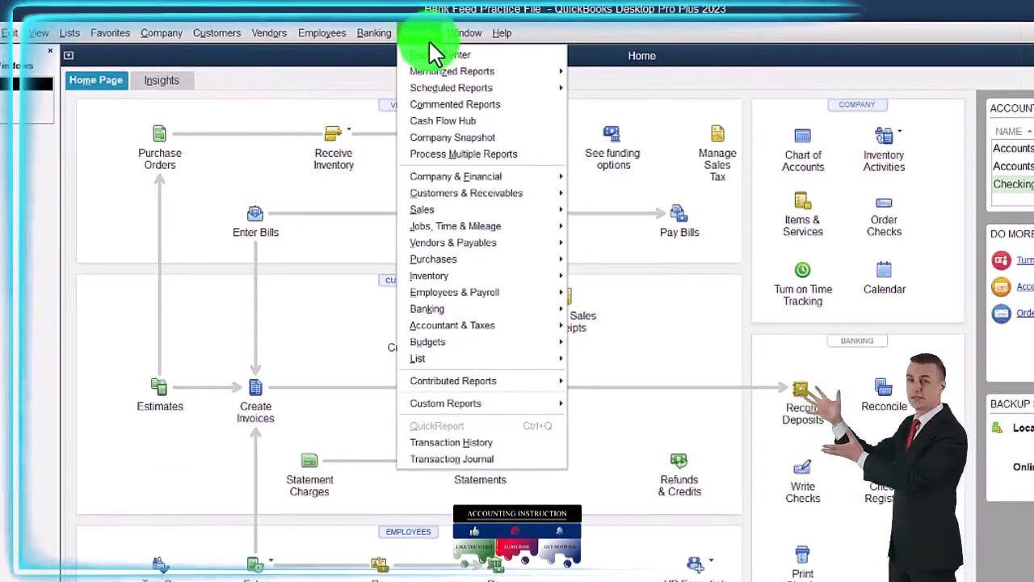
mouse_move(458, 177)
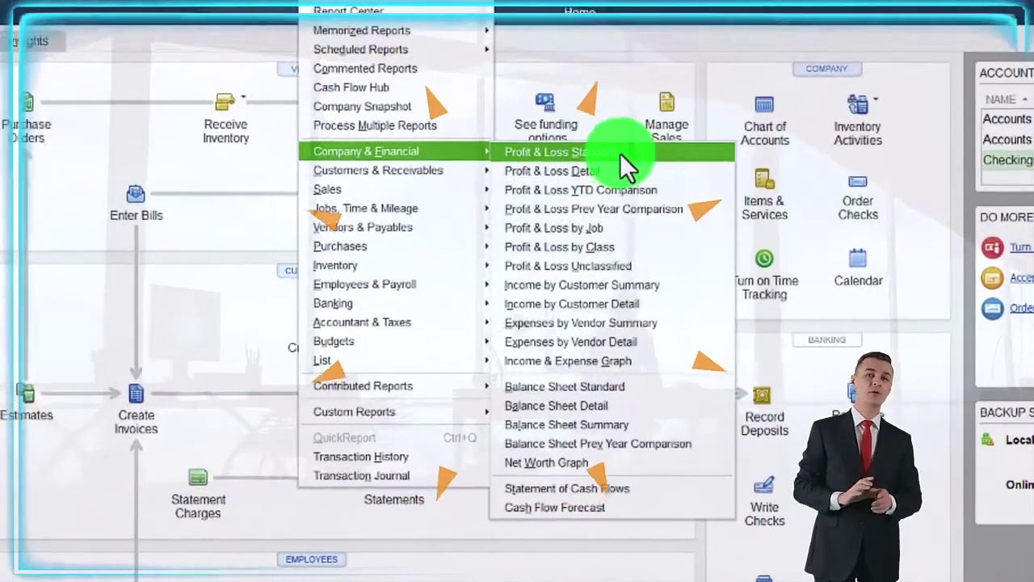
click(602, 177)
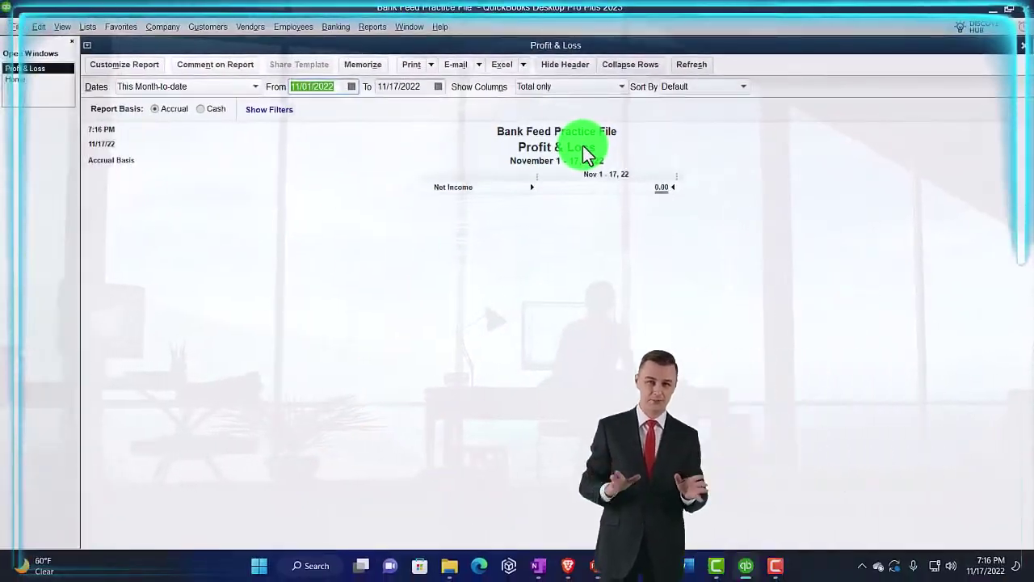
text(010122)
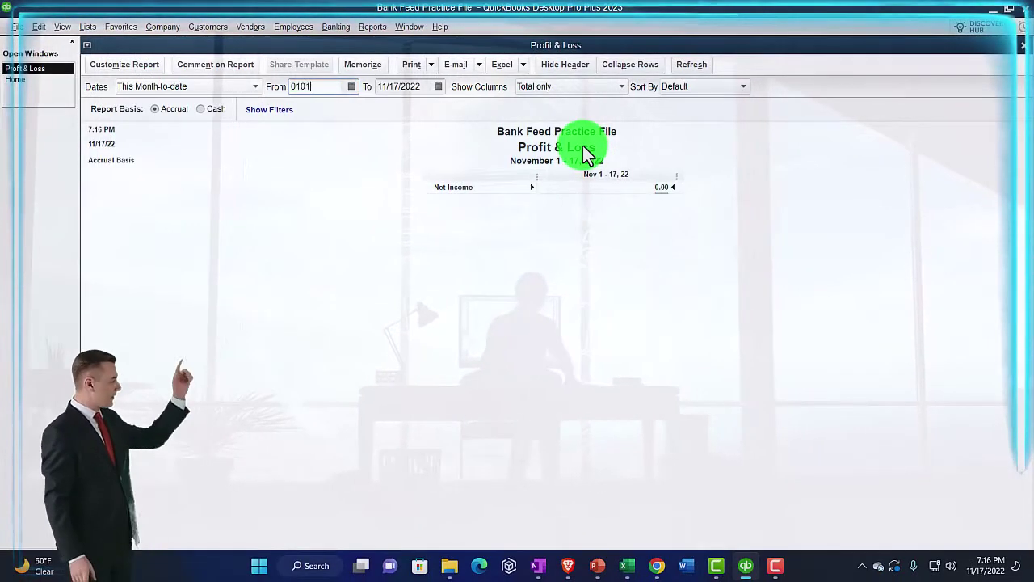
key(Tab)
text(123122)
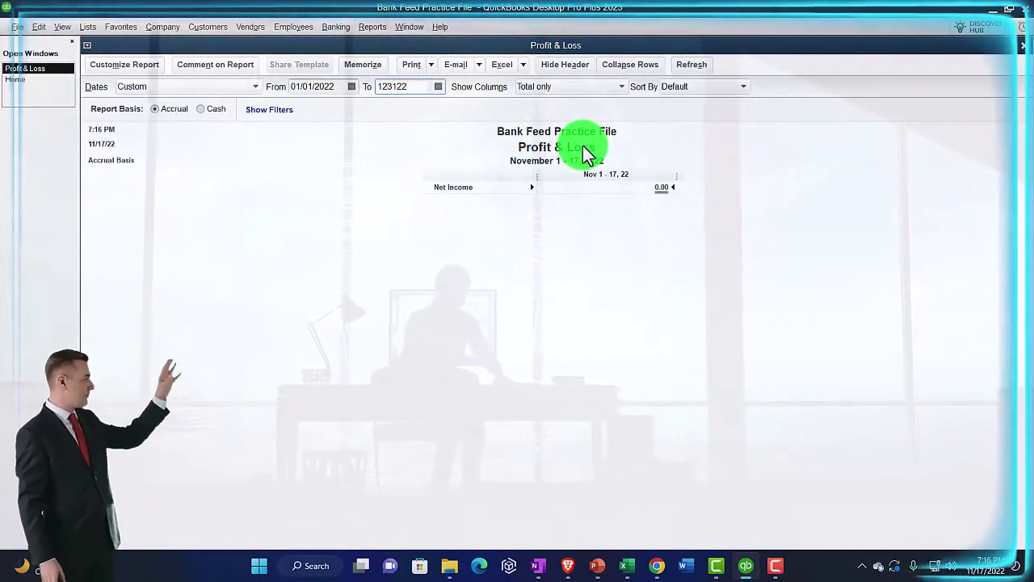
key(Tab)
- Customize the Profit & Loss report with a larger column label font size, changing all related fonts too
click(125, 65)
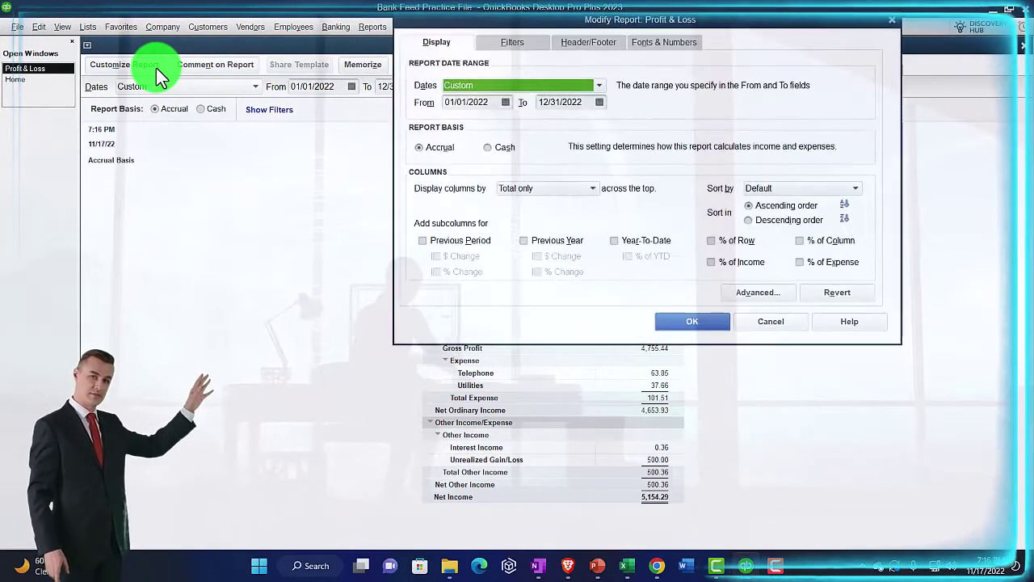
click(661, 42)
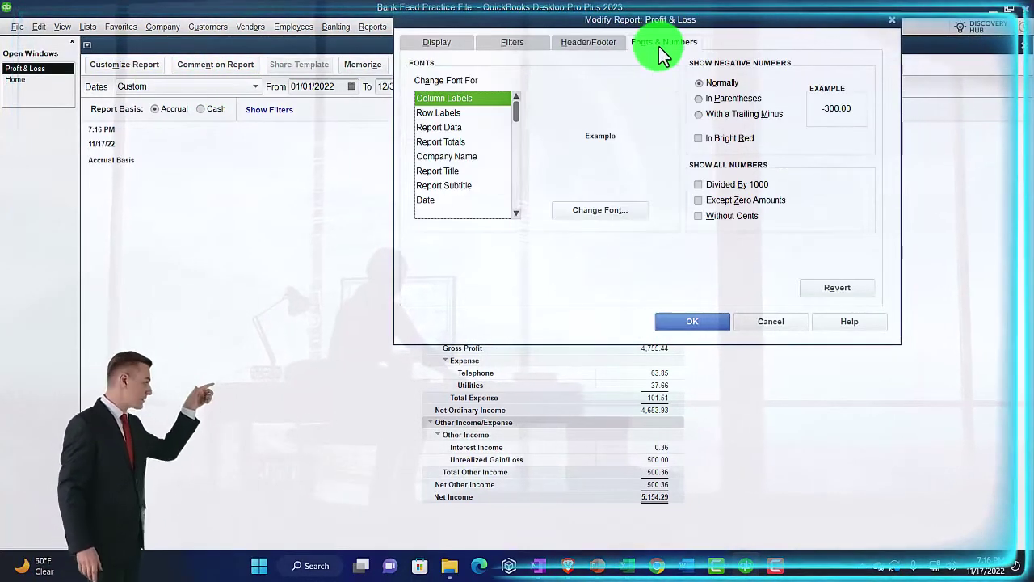
click(632, 209)
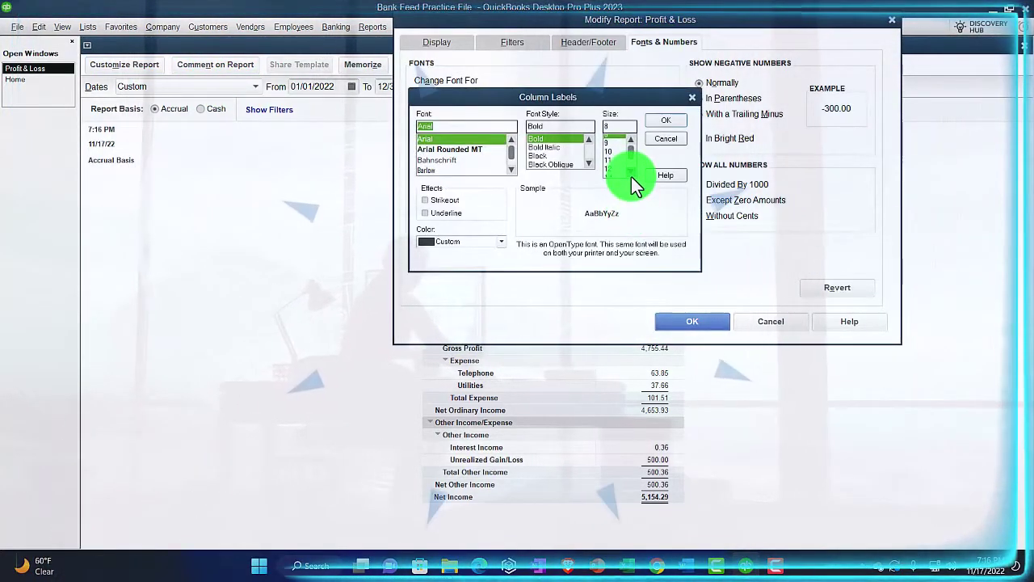
click(653, 121)
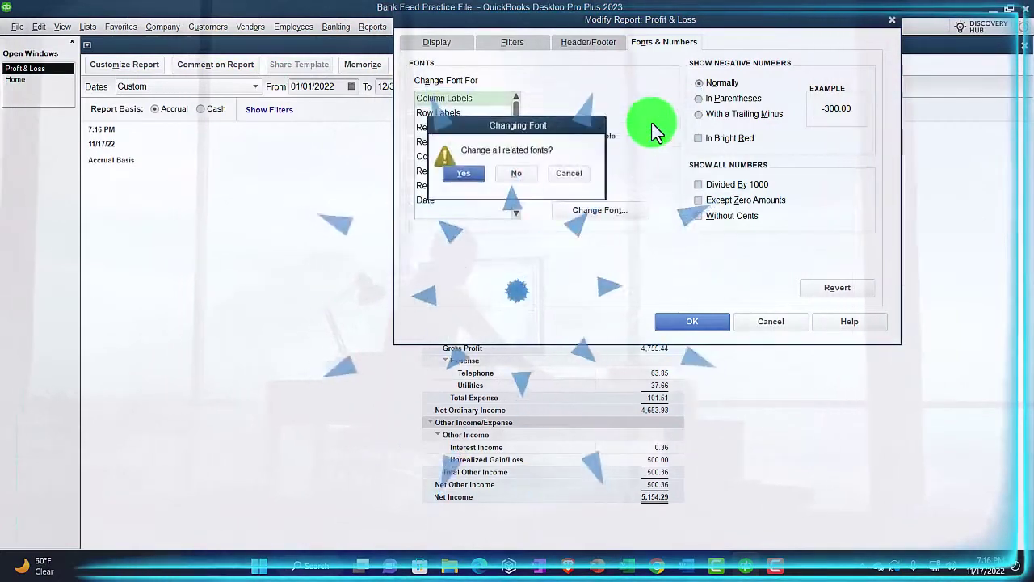
click(478, 174)
click(692, 323)
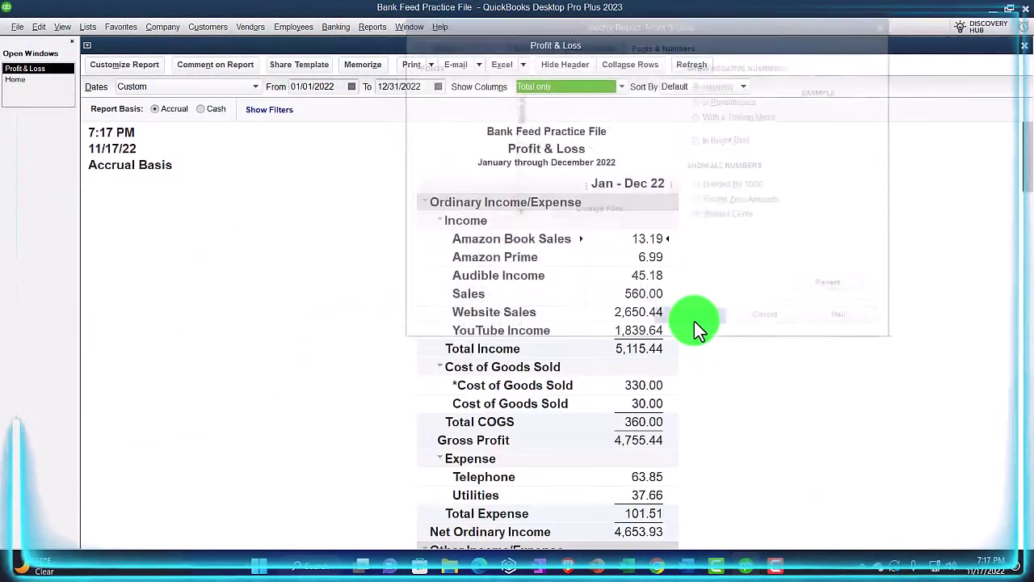
- Open the standard Balance Sheet report and customize its date range to 01/01/2022 through 12/31/2022
click(372, 27)
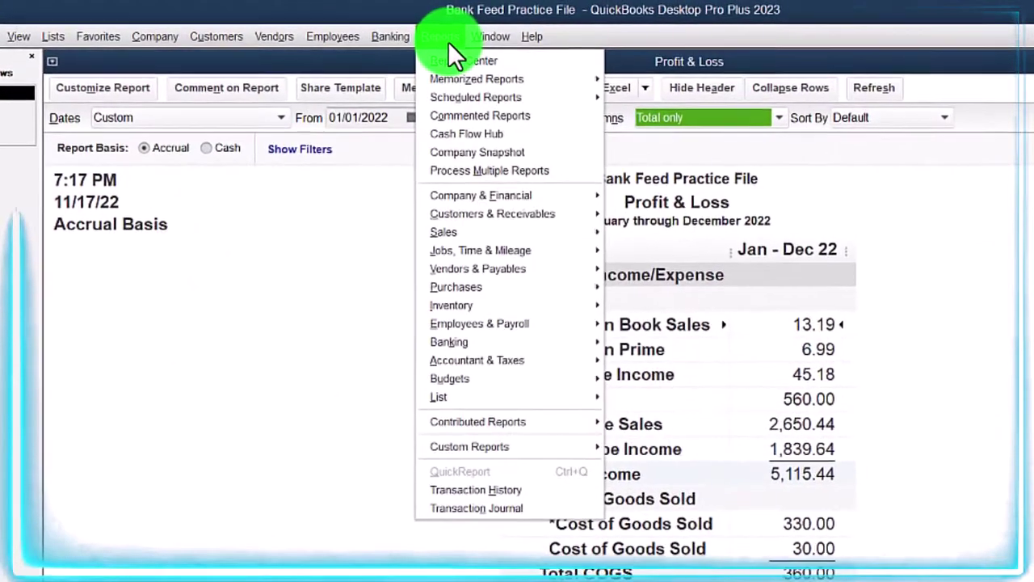
mouse_move(512, 196)
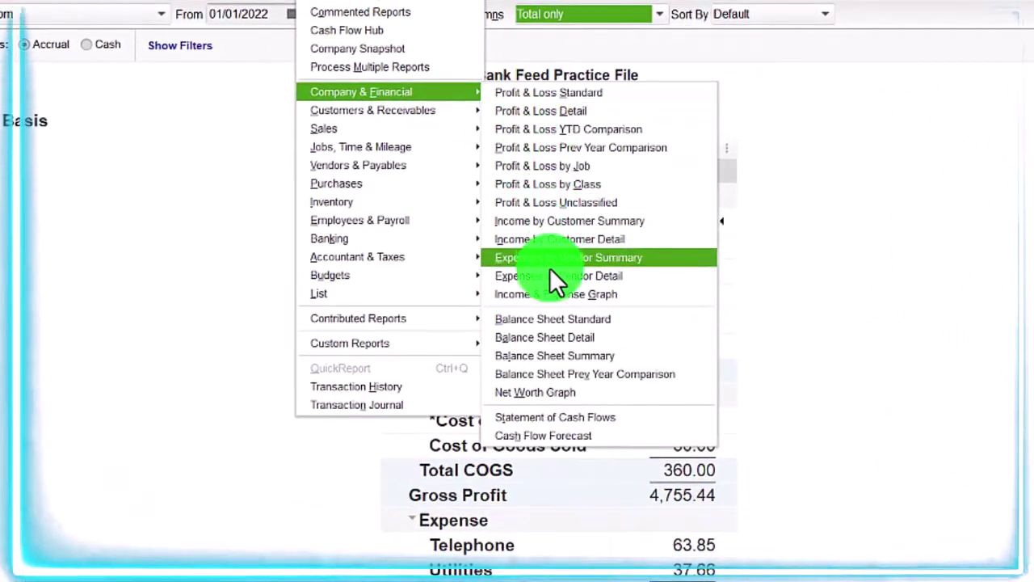
click(549, 319)
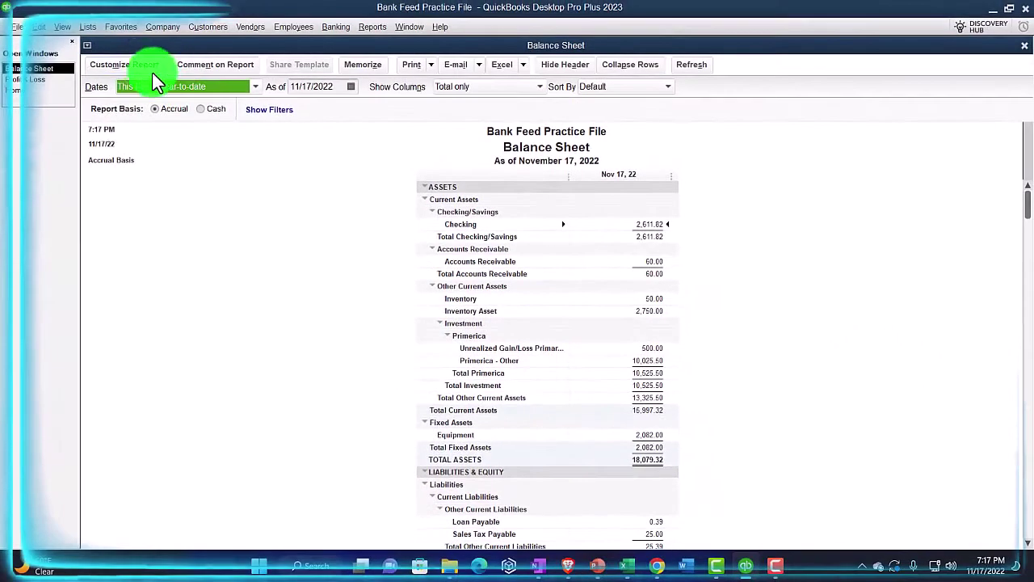
click(143, 63)
text(010122)
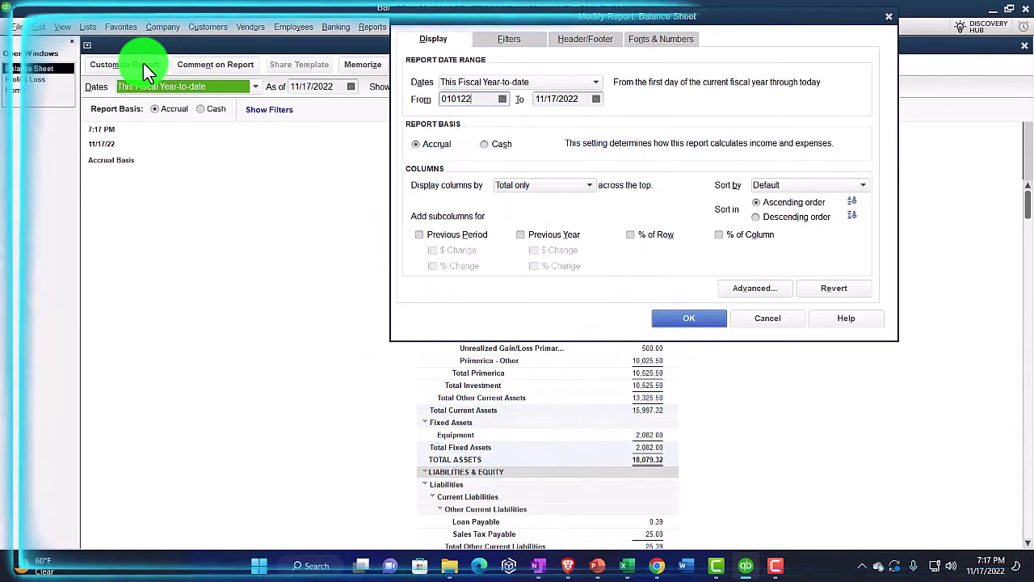
key(Tab)
text(123122)
key(Tab)
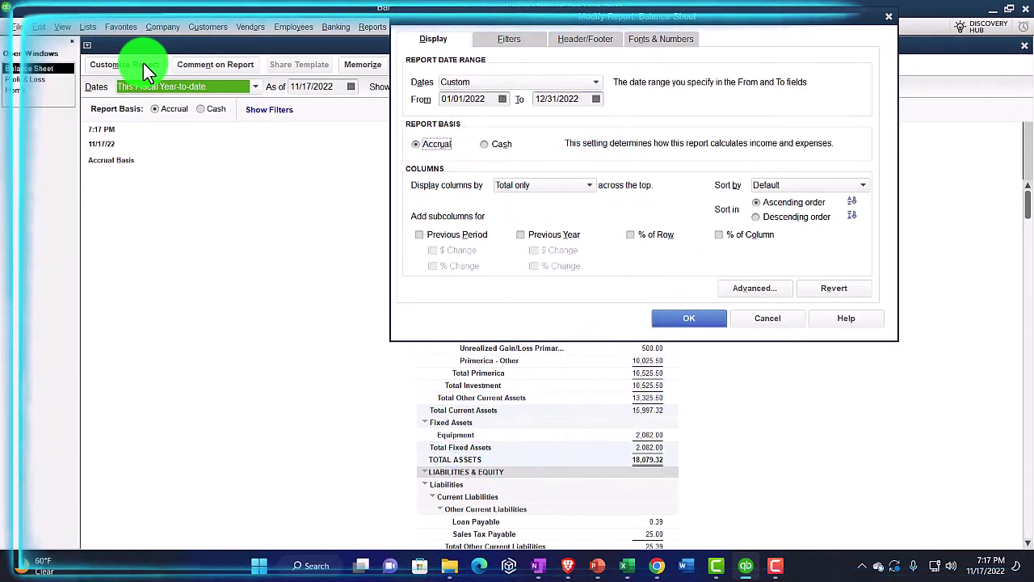
- Enlarge the Balance Sheet's column label font, extend the change to all related fonts, and apply the report modifications
click(661, 37)
click(588, 207)
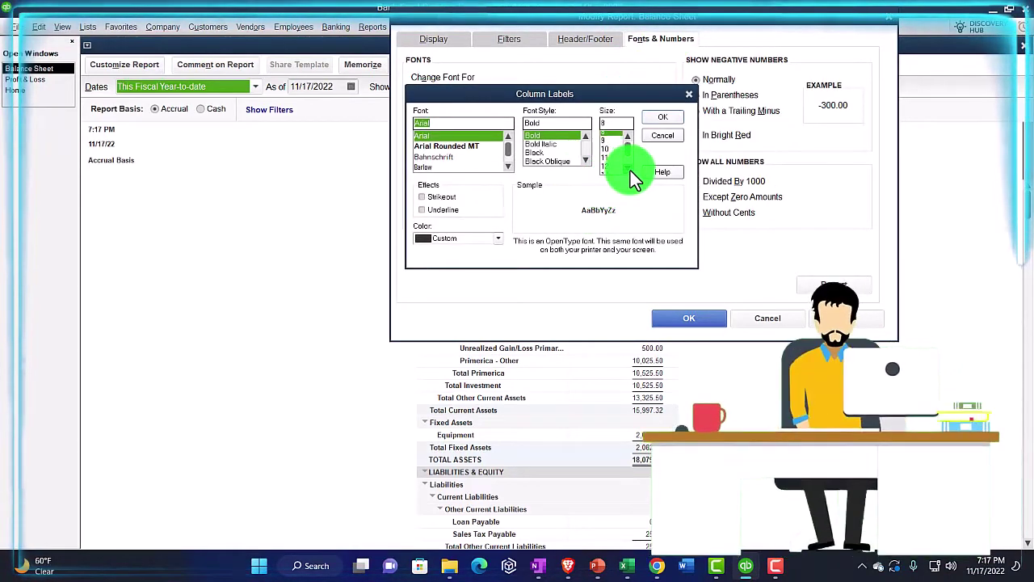
click(627, 168)
click(658, 123)
click(469, 171)
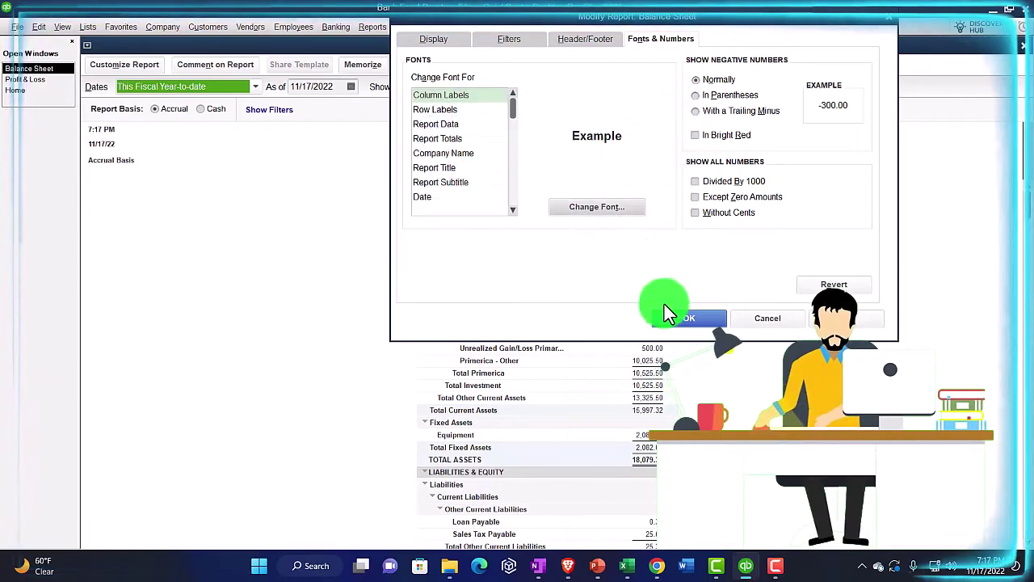
click(673, 320)
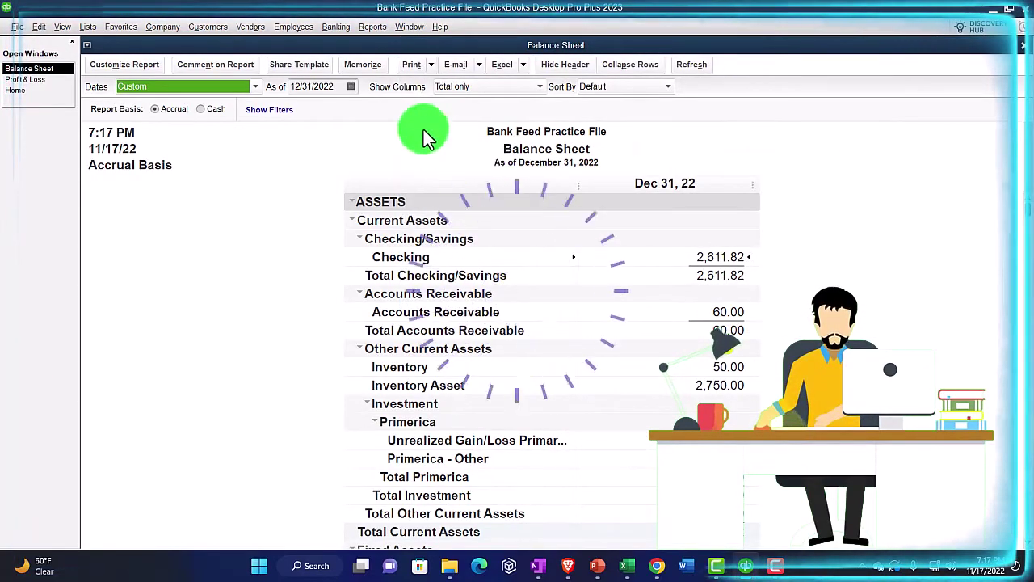
- Open the Bank Feeds Center and show the unrecognized transactions of the Wells Fargo Bank checking account
click(336, 27)
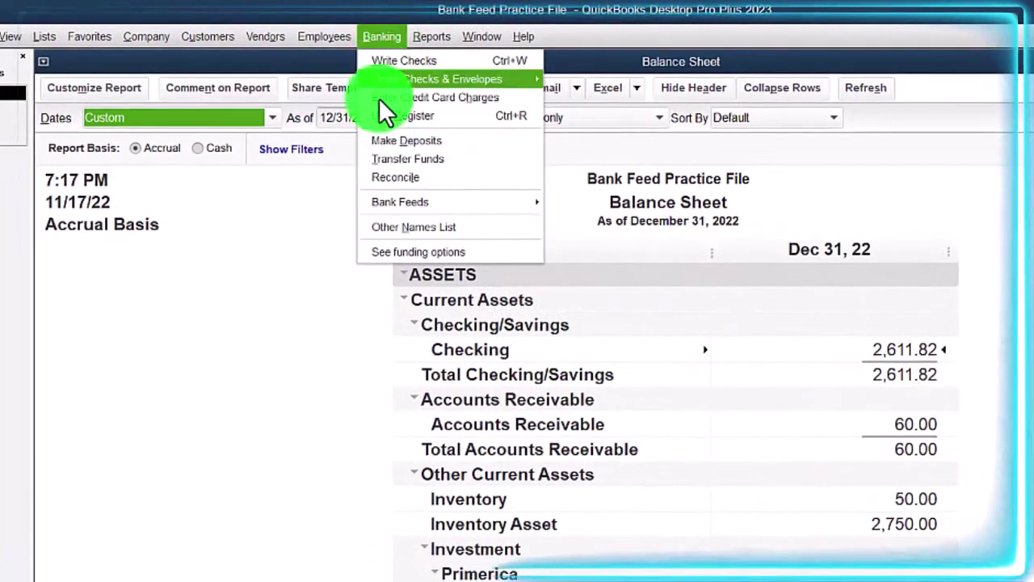
mouse_move(400, 202)
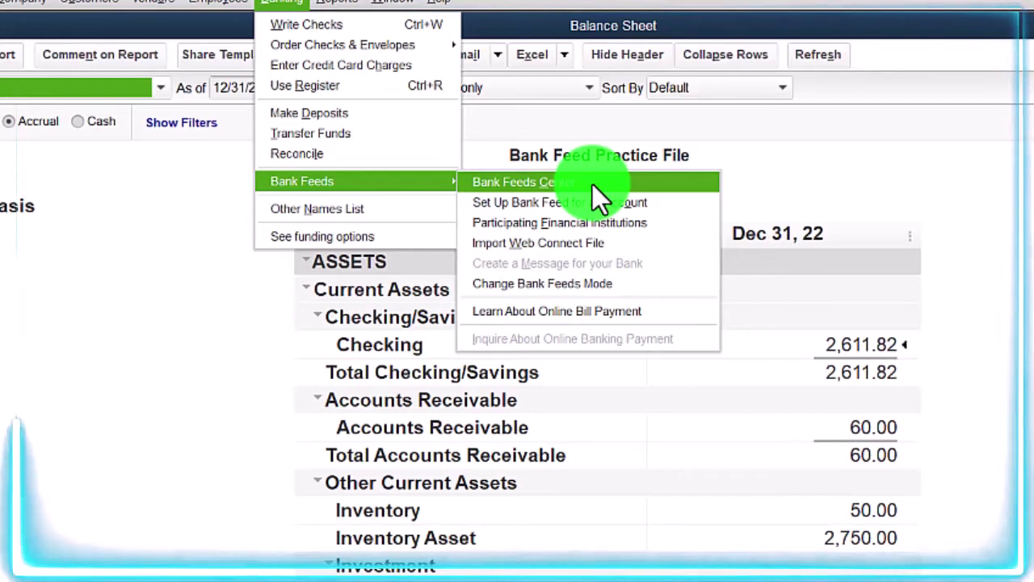
click(592, 184)
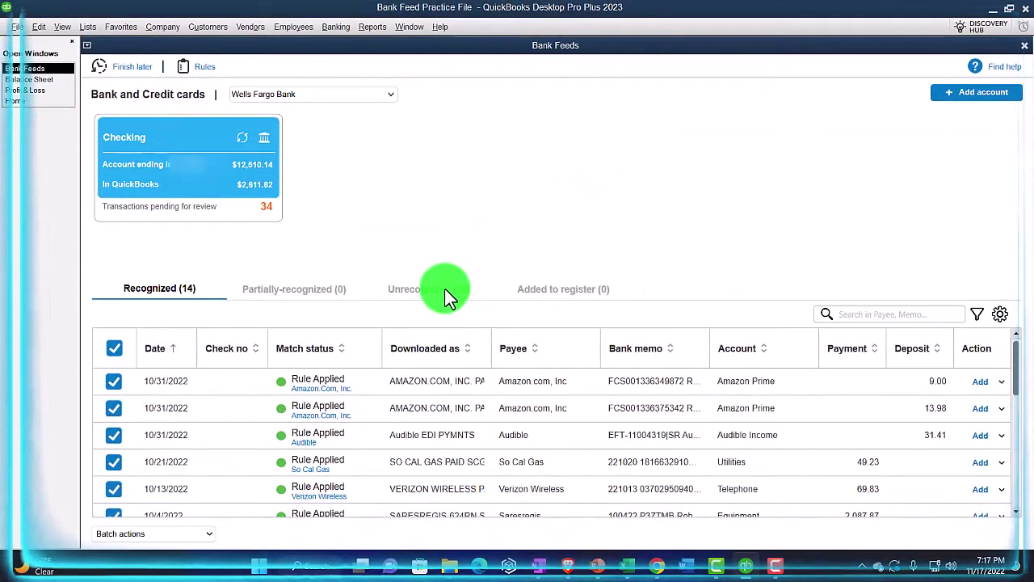
click(445, 289)
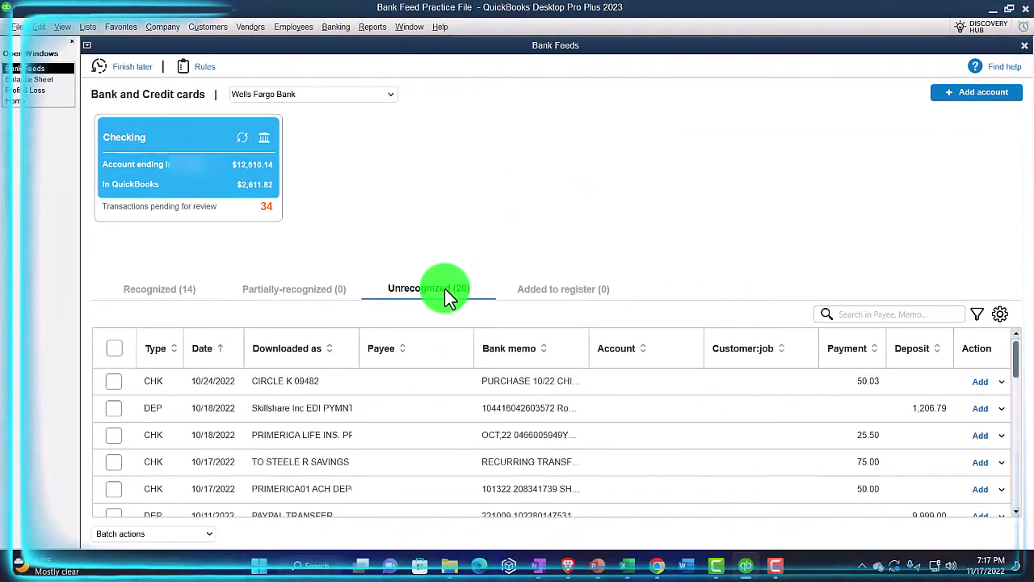
- Sort the unrecognized bank feed transactions by deposit amount, with the largest deposits first
click(911, 352)
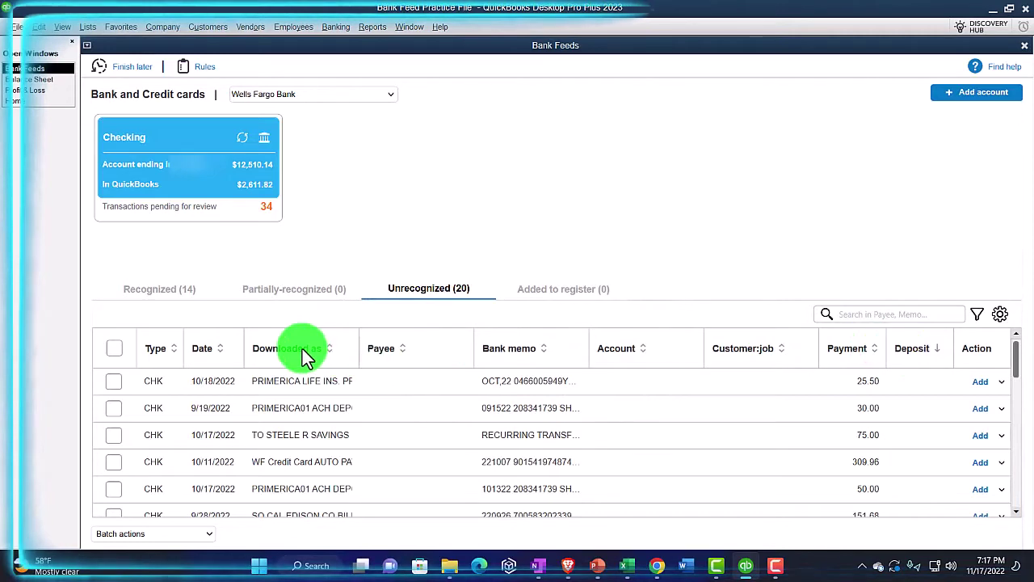
click(302, 349)
click(907, 349)
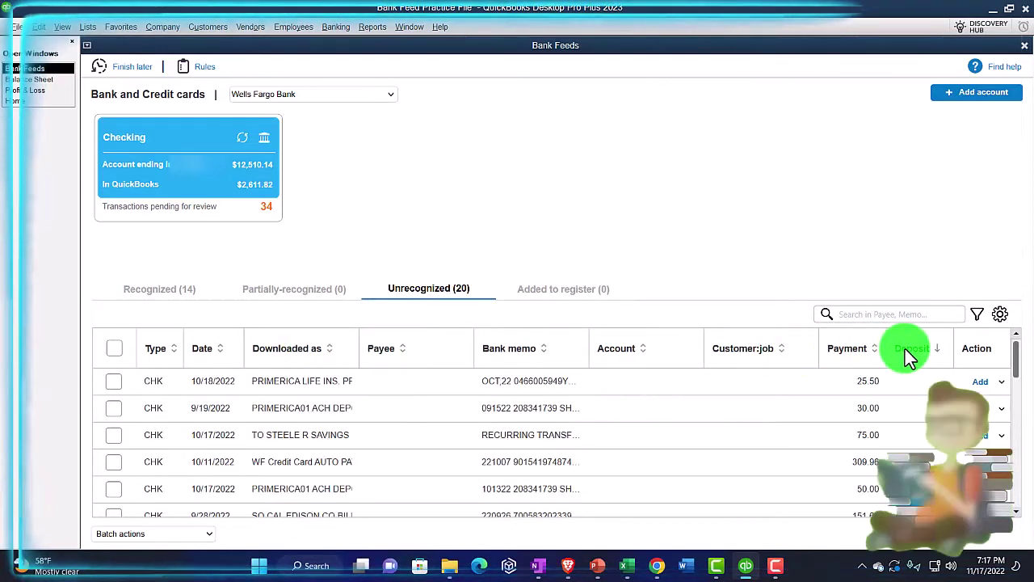
click(906, 349)
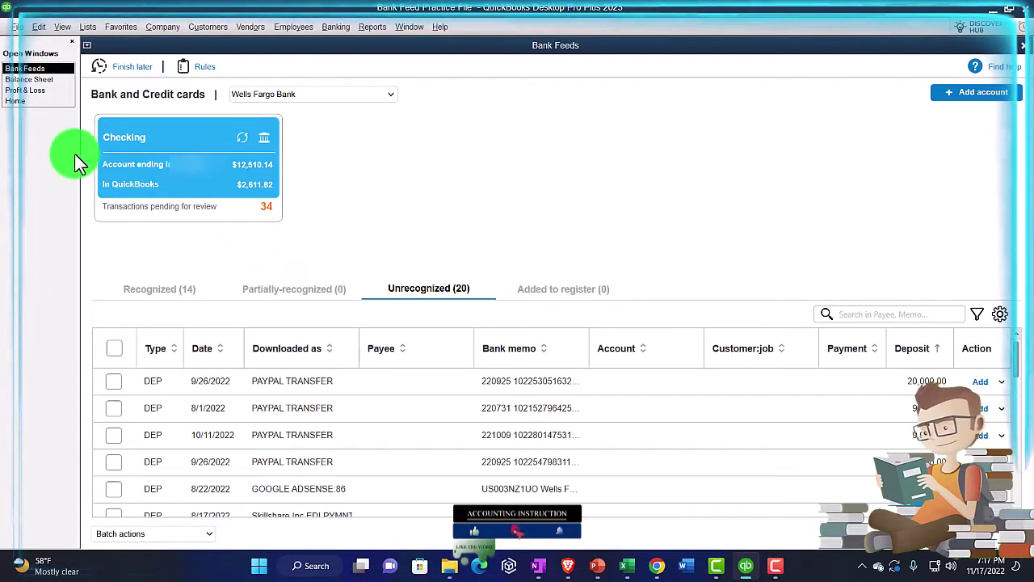
- Examine the deposit workflow on the Home page and the income accounts on the Profit & Loss report, ending on the Home page
click(18, 101)
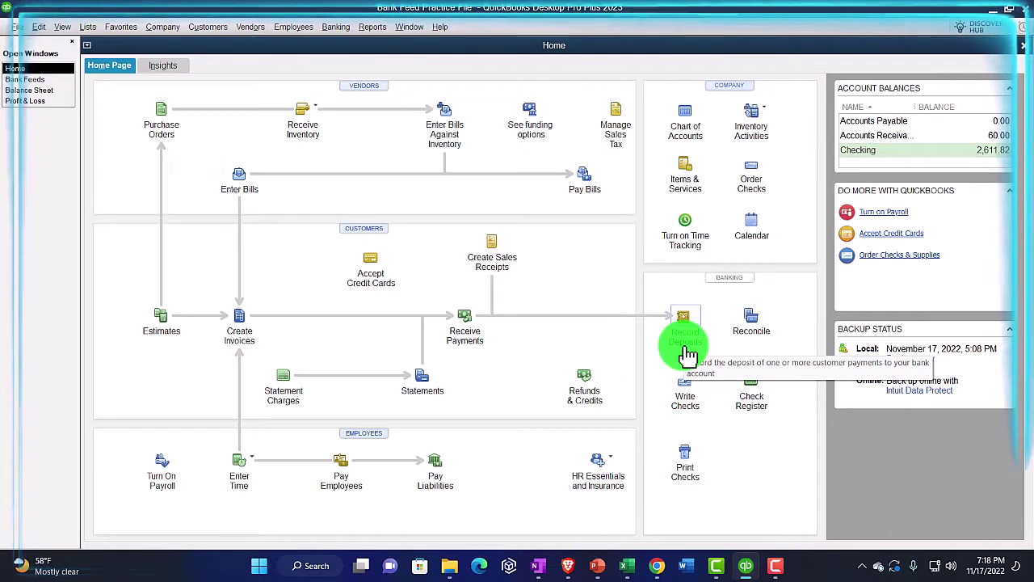
click(38, 101)
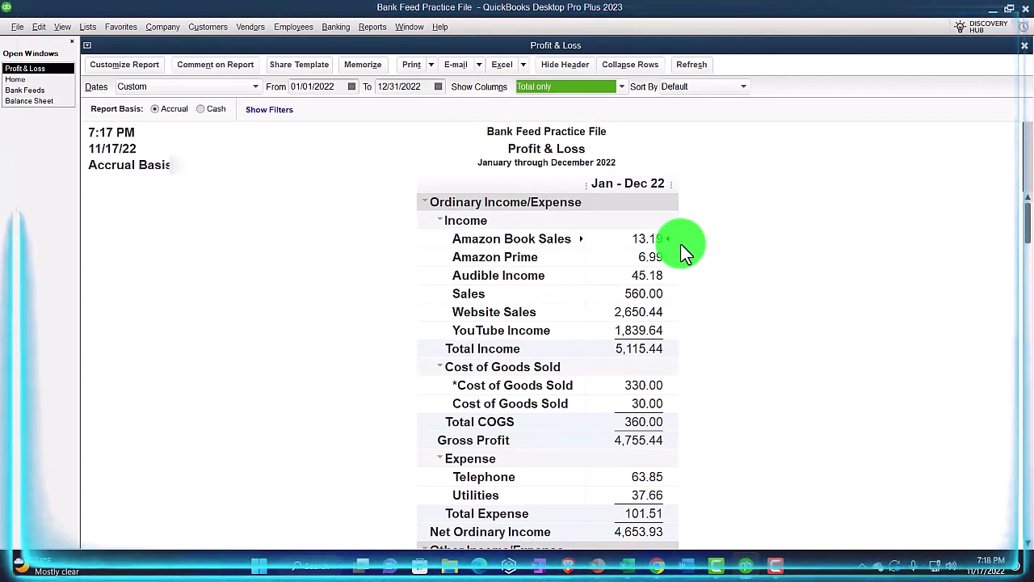
click(38, 81)
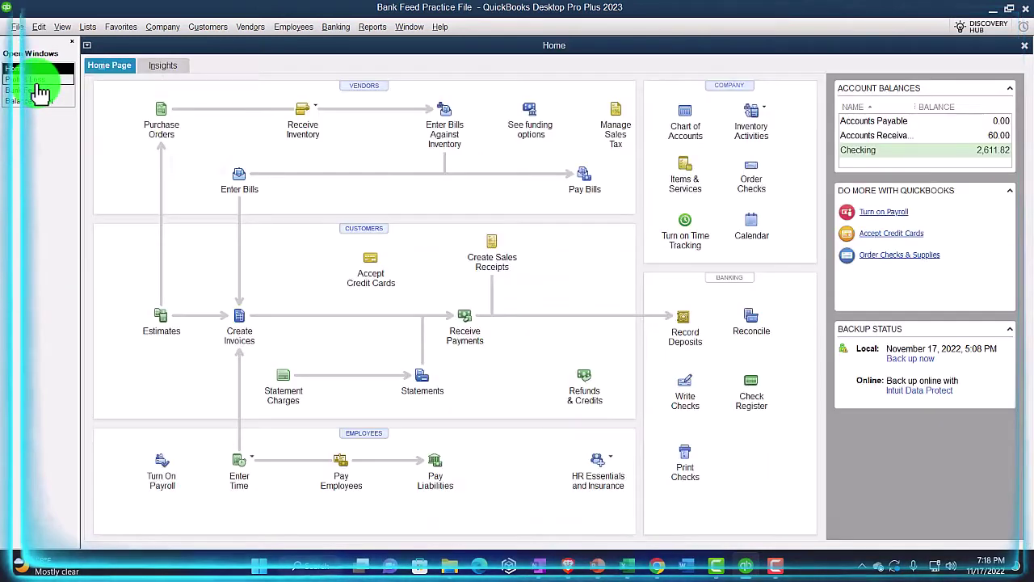
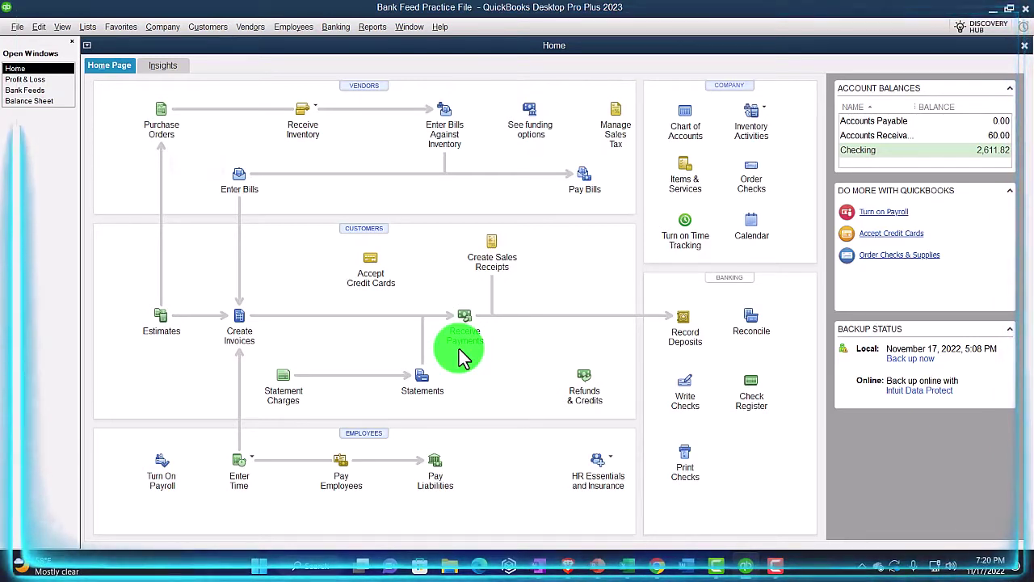
click(462, 358)
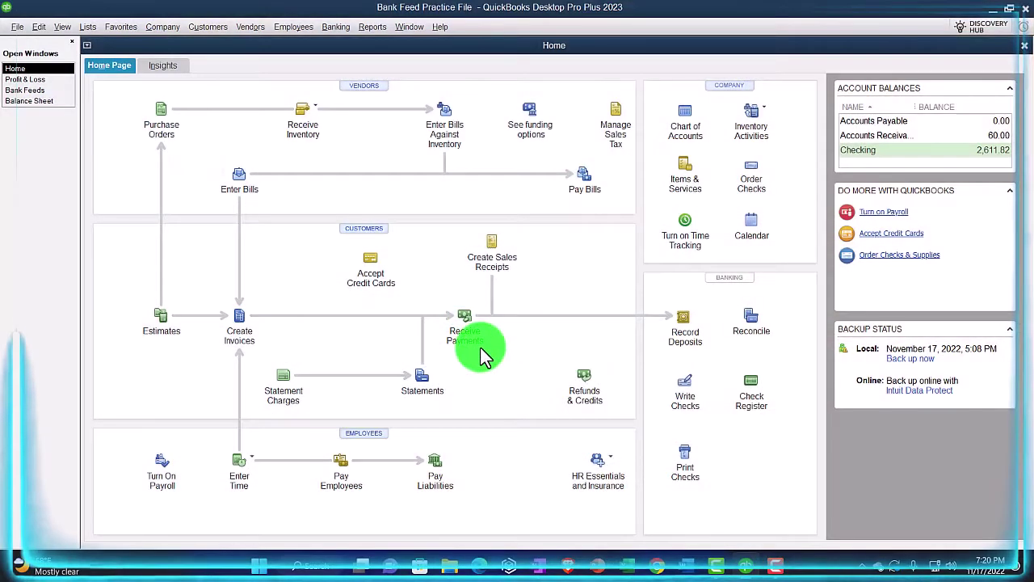
click(479, 346)
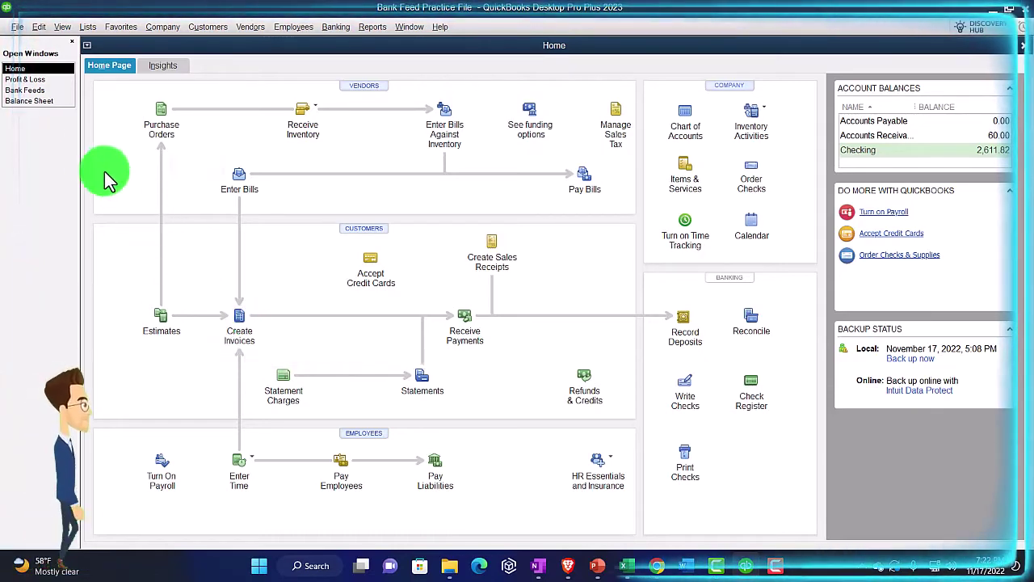
- Examine the unrecognized Wells Fargo Bank transactions, including the small Amazon Services deposit
click(37, 91)
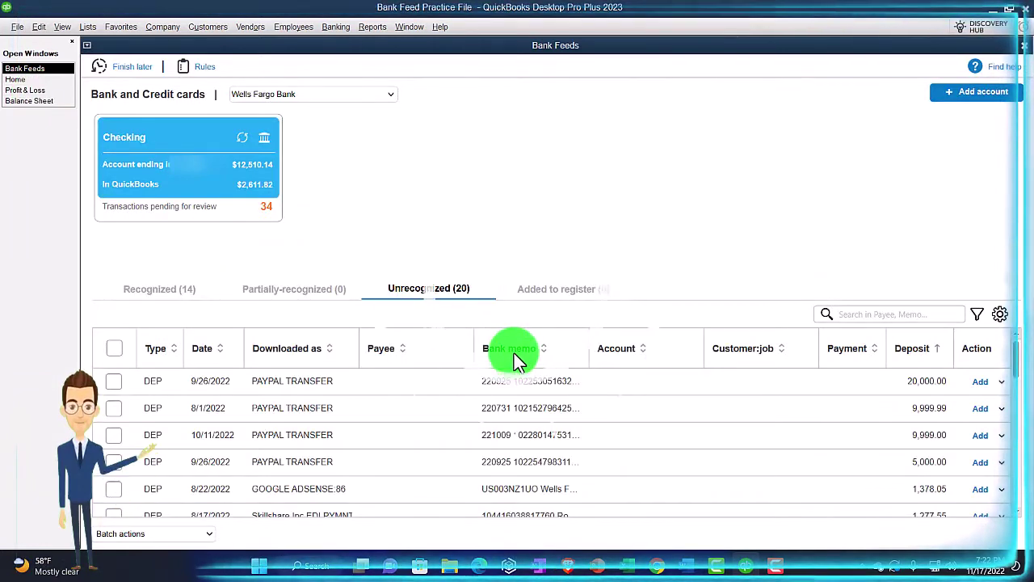
scroll(535, 409, down, 1)
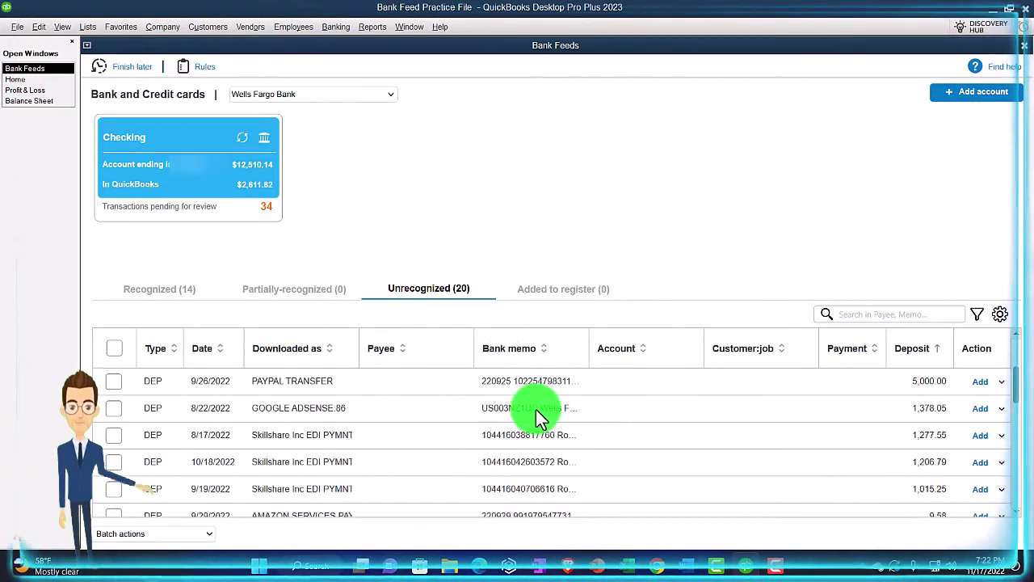
scroll(536, 409, down, 5)
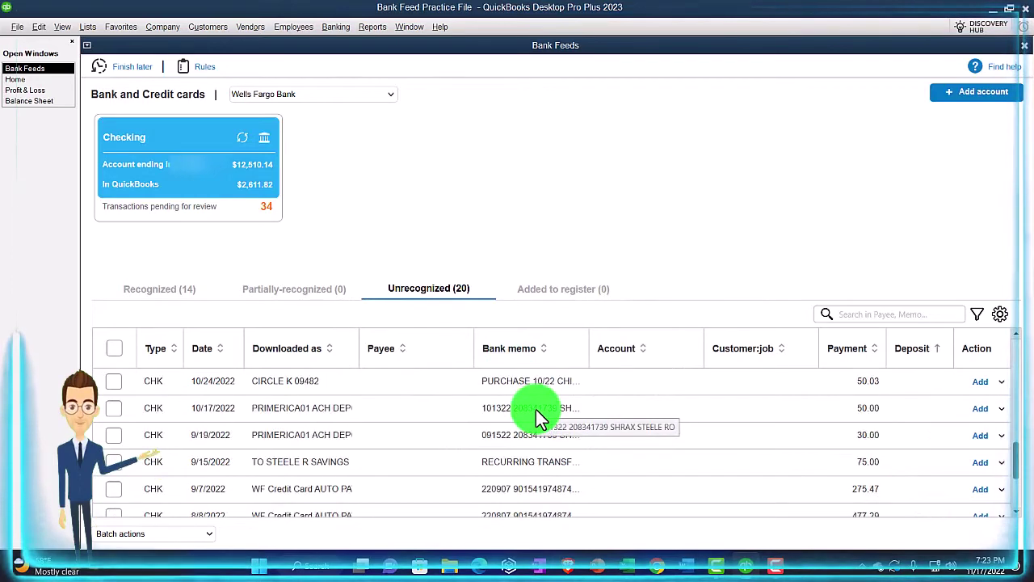
scroll(535, 408, down, 2)
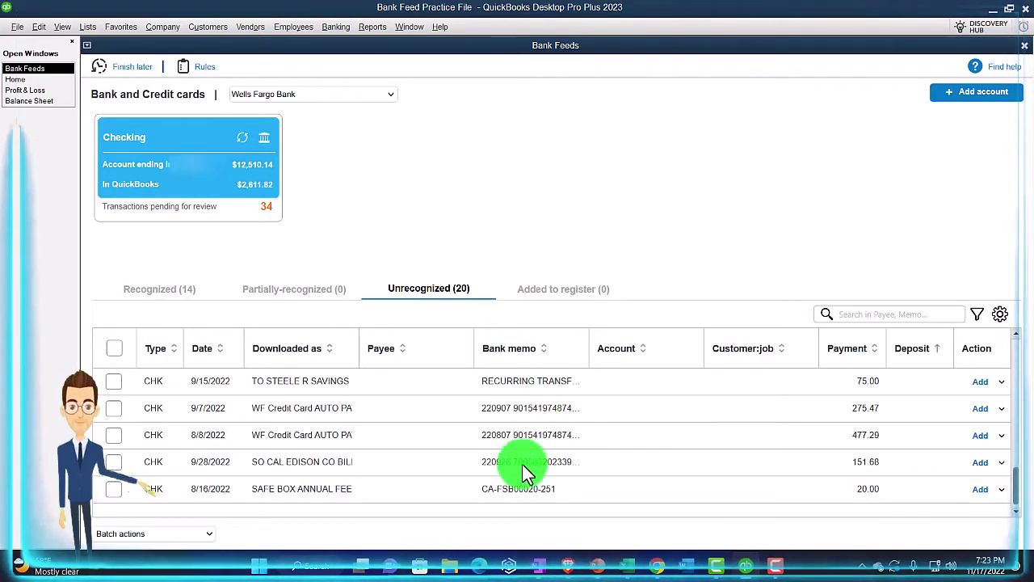
scroll(518, 470, up, 3)
scroll(518, 470, up, 1)
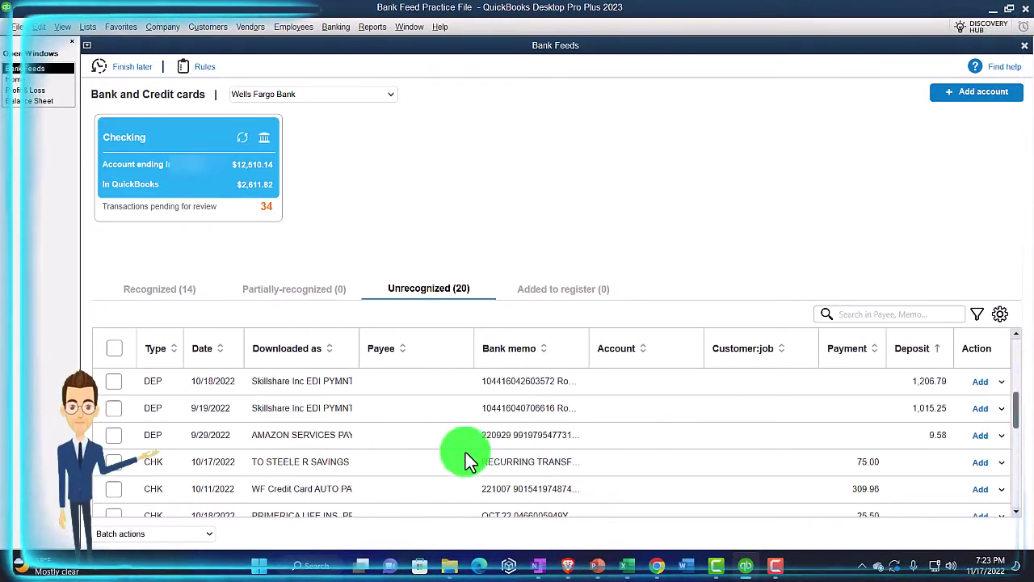
click(644, 435)
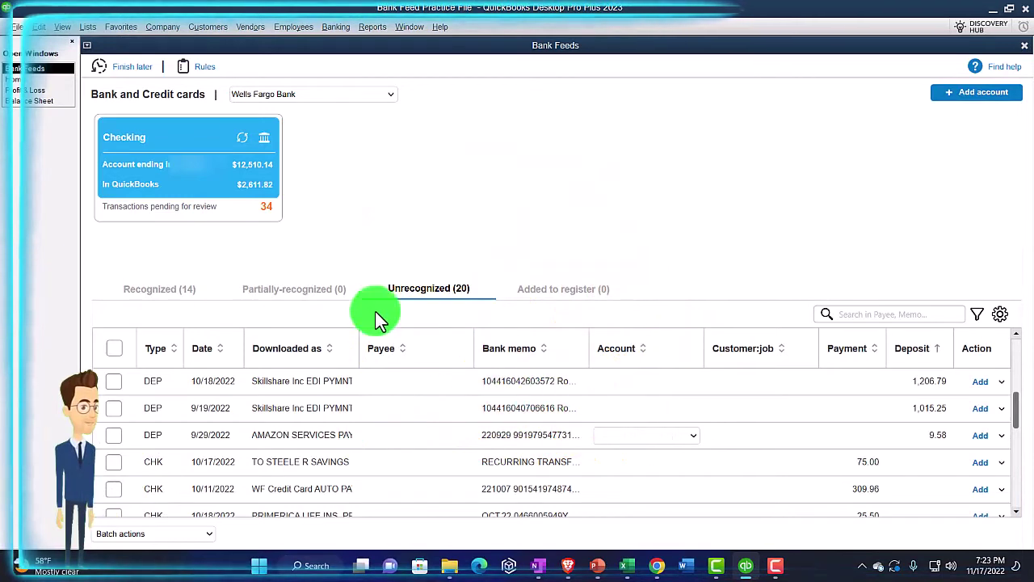
- Start a new invoice for Customer 1 dated 10/05/2022
click(29, 81)
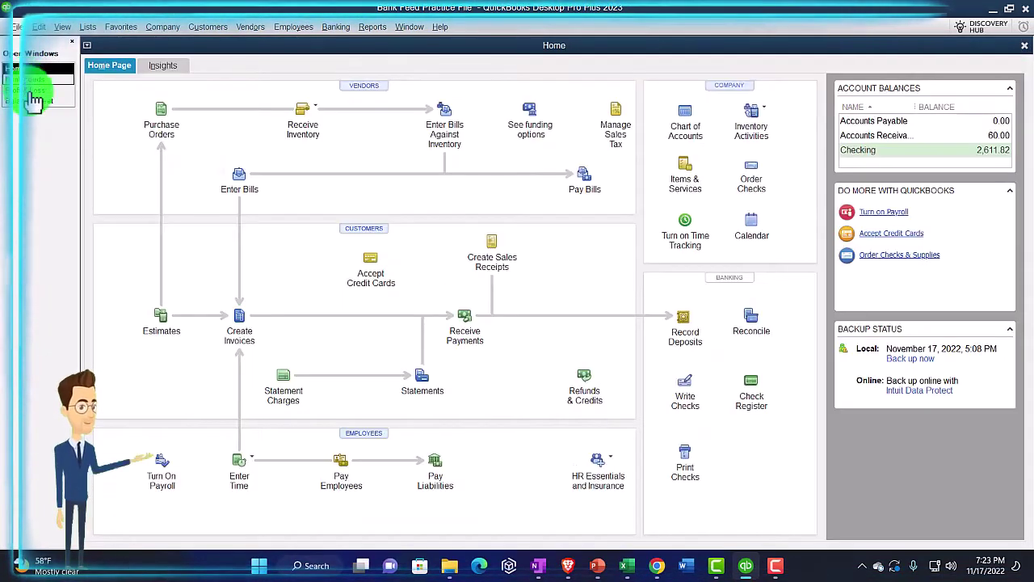
click(242, 334)
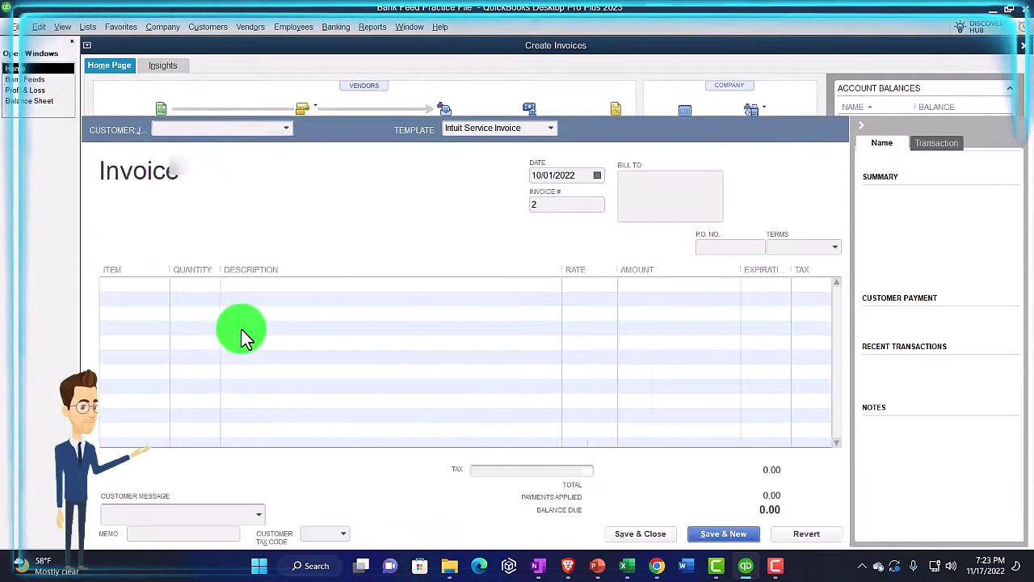
text(Customer 1)
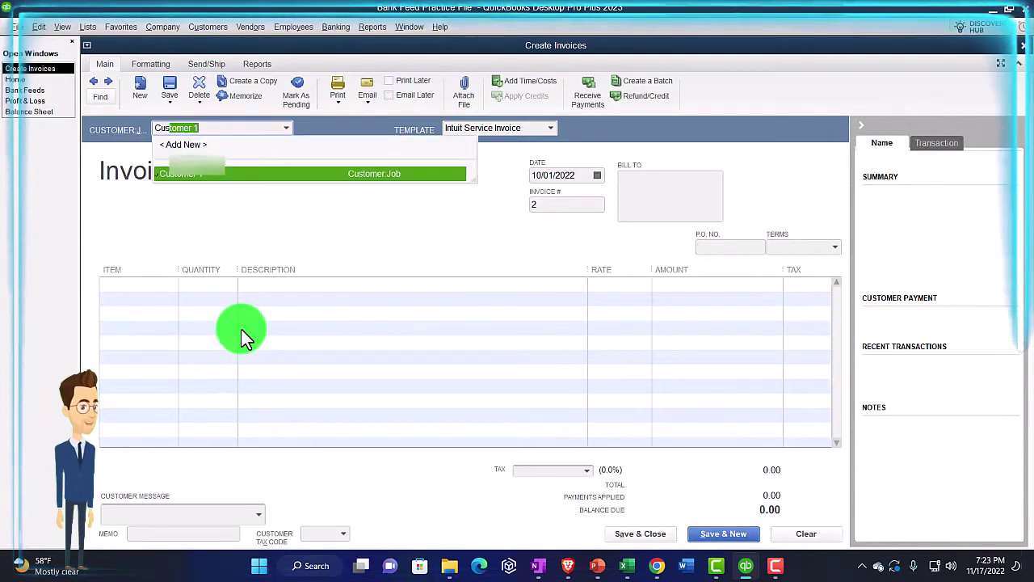
key(Tab)
key(Tab)
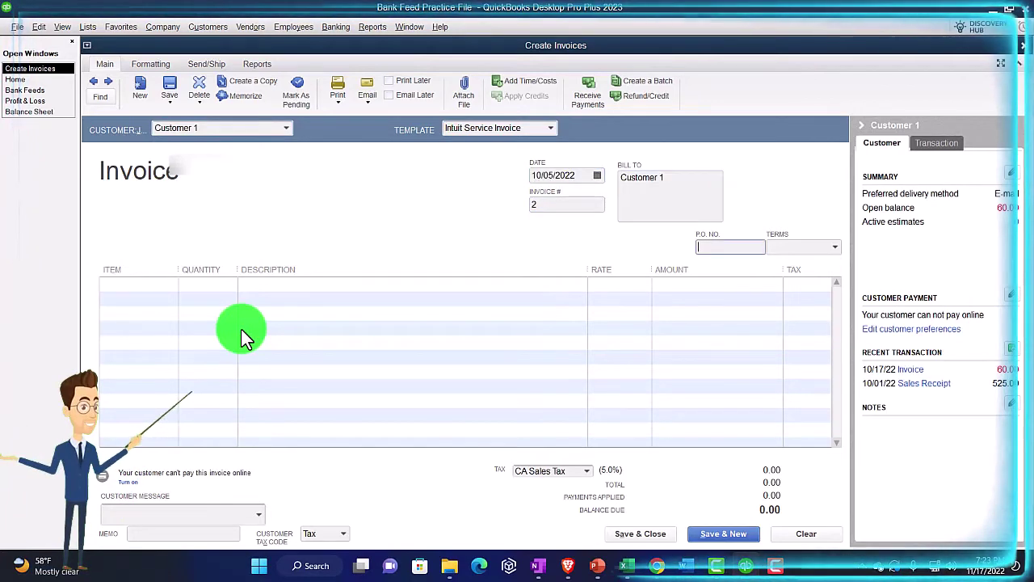
- Enter Serv 1 as the first invoice item and begin adding it as a new service item
key(Tab)
text(I)
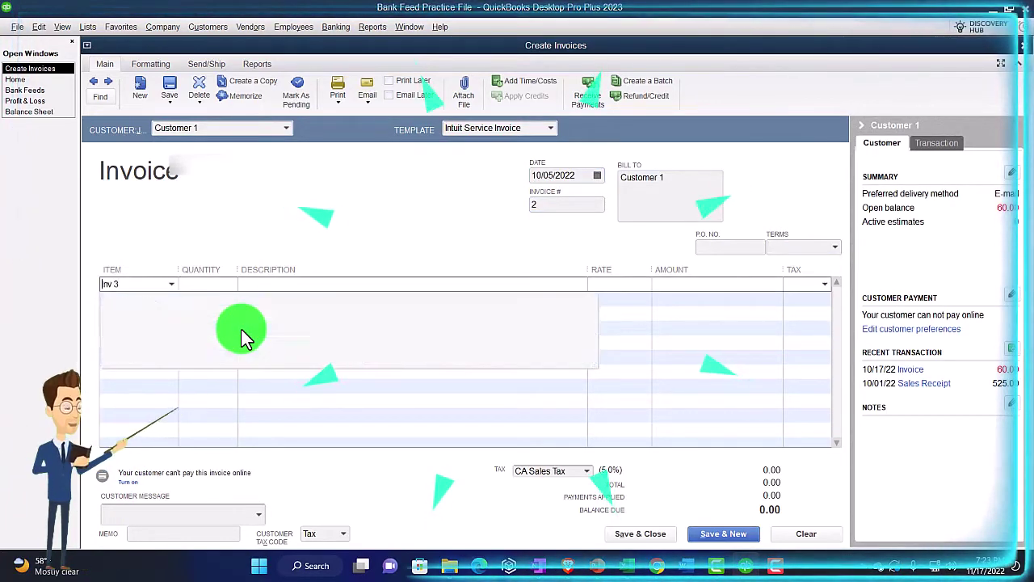
key(BackSpace)
key(BackSpace)
text(Ser)
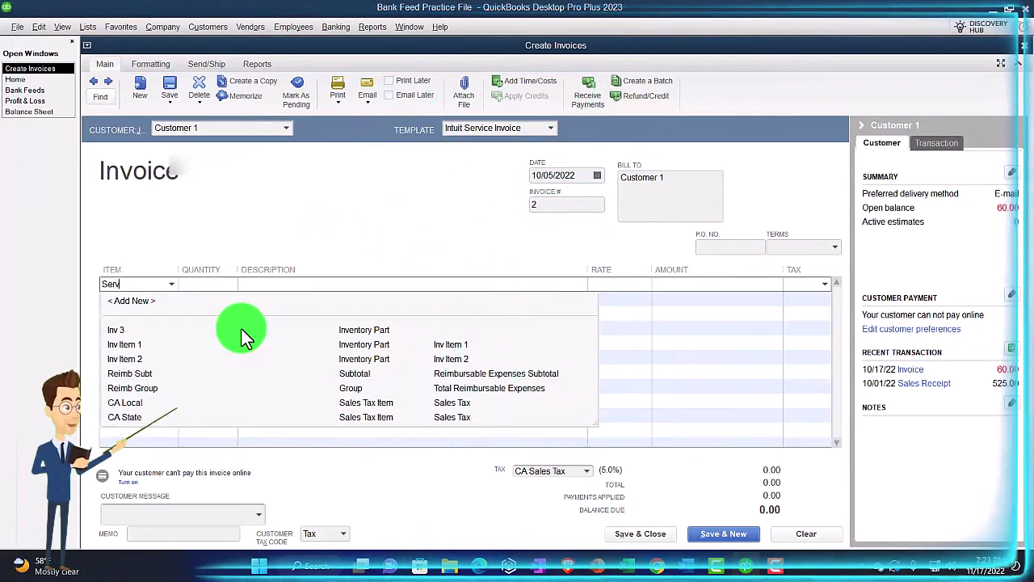
text(v 1)
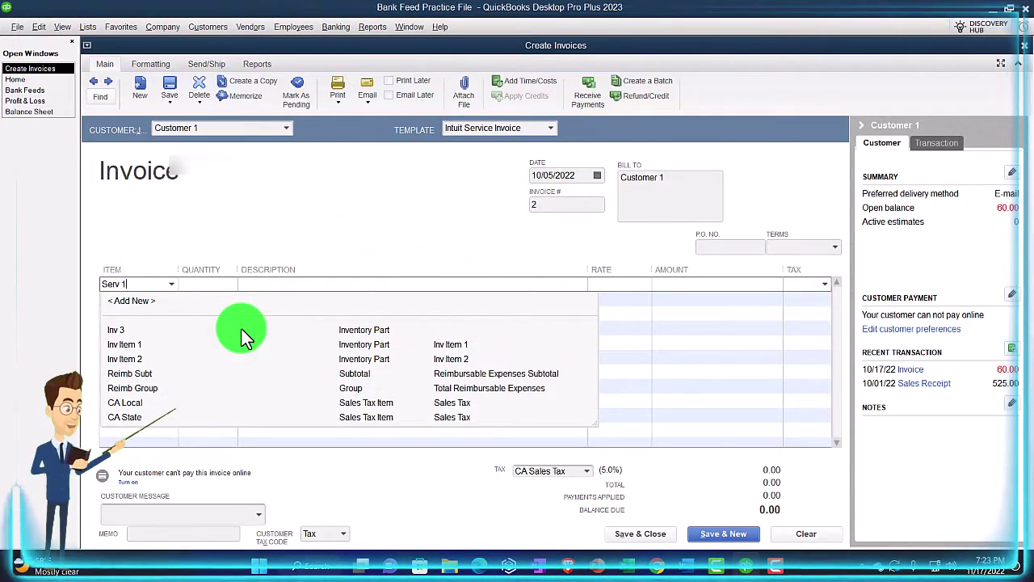
key(Tab)
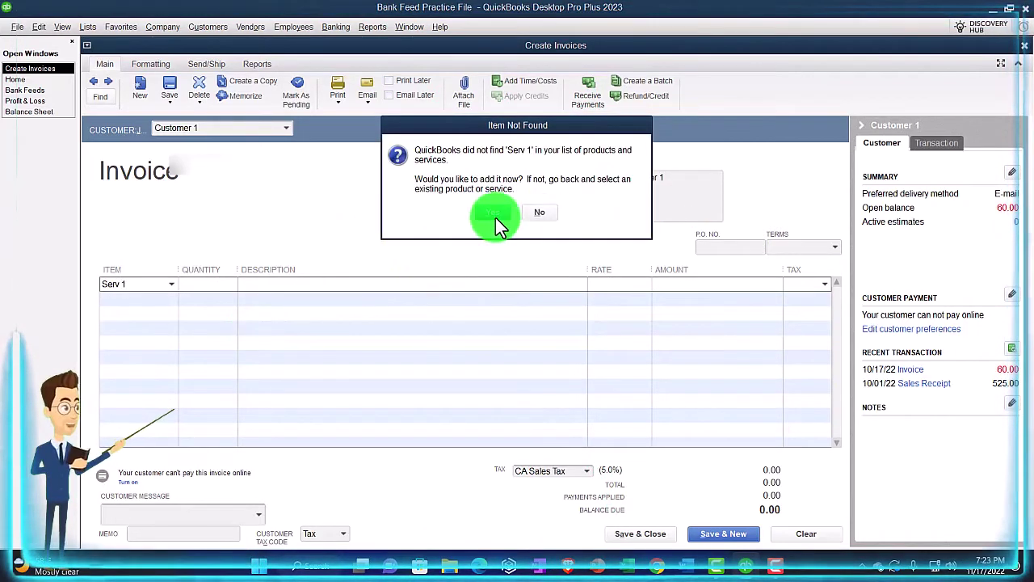
click(494, 213)
click(470, 51)
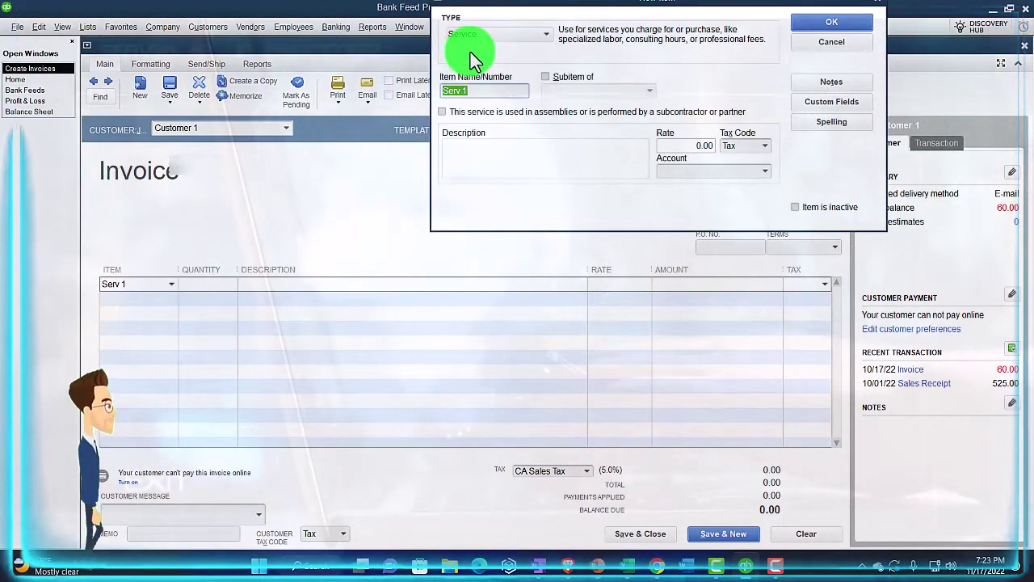
- Give the new Serv 1 item the tax code Non and the income account Sales, and save it
key(Tab)
key(Tab)
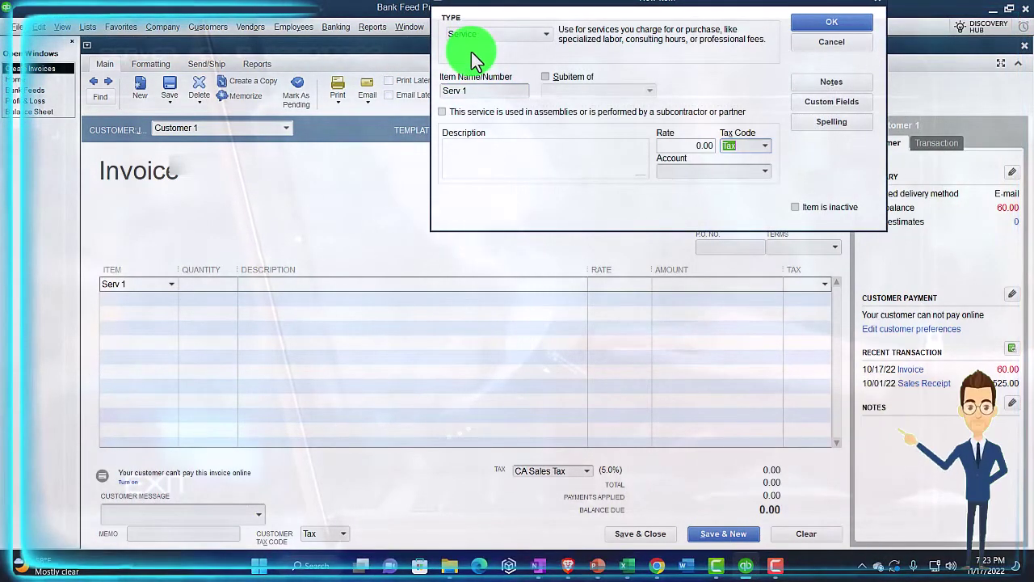
key(Tab)
key(Tab)
click(765, 147)
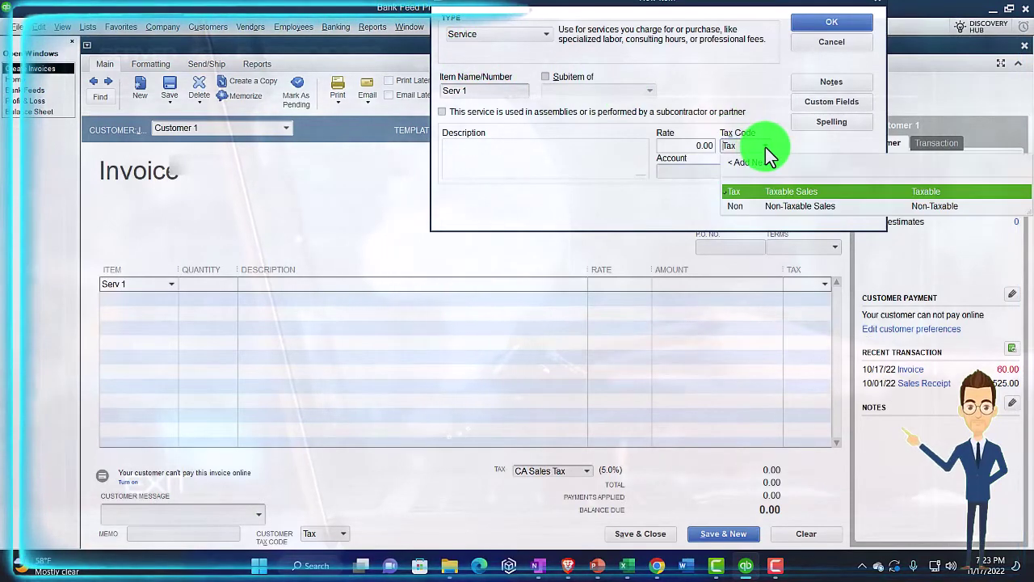
click(762, 203)
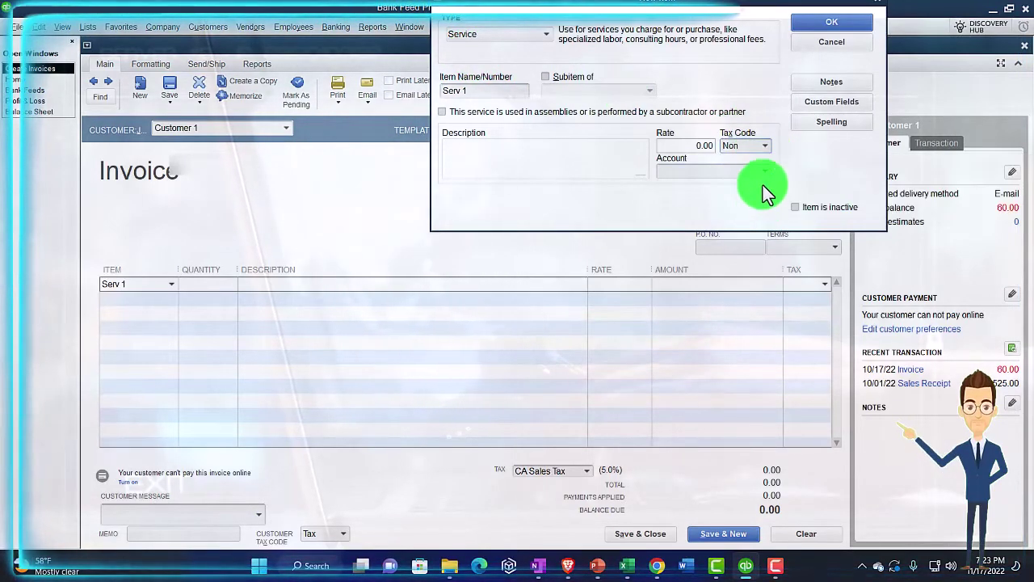
click(763, 172)
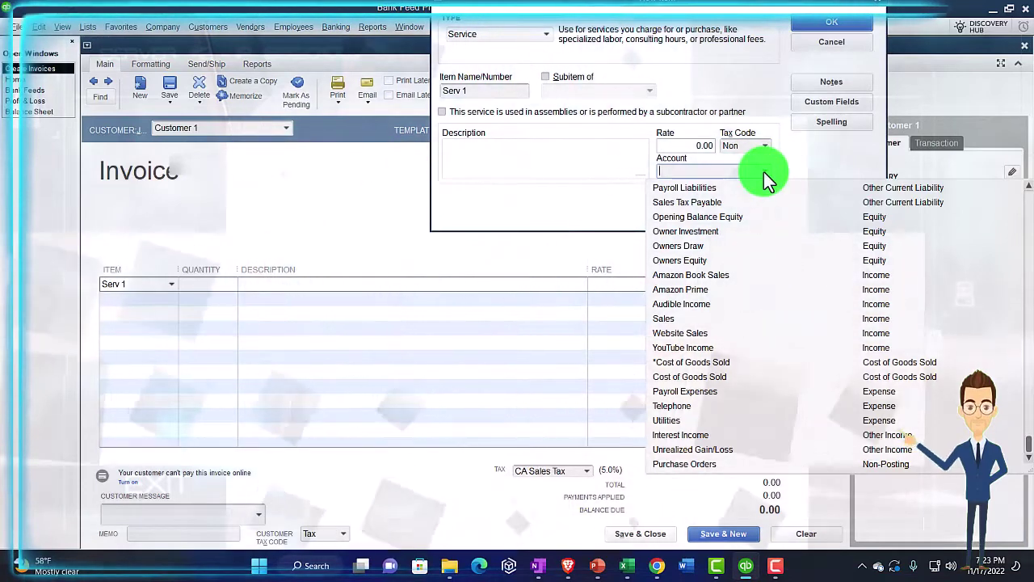
text(Sales)
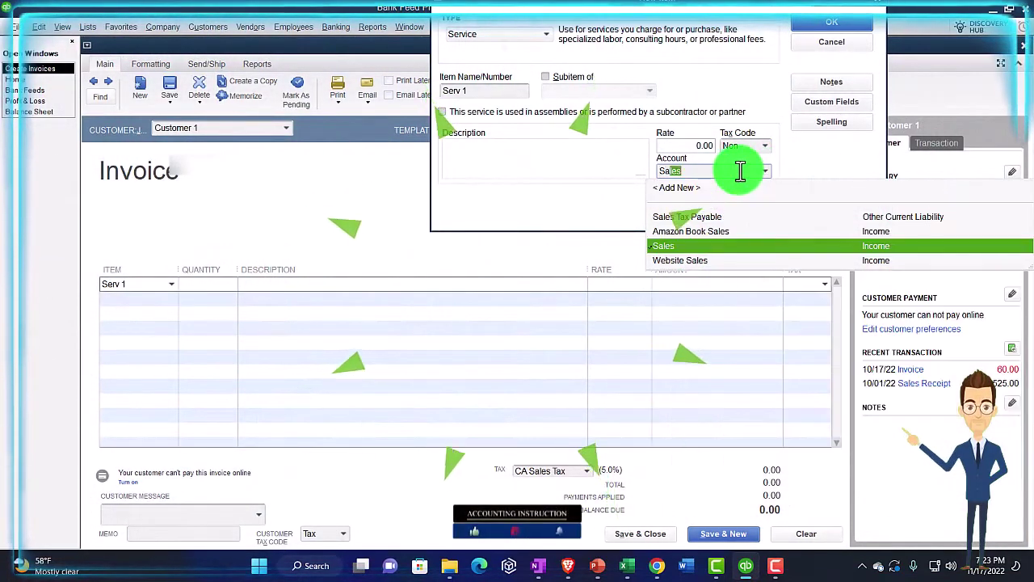
key(Tab)
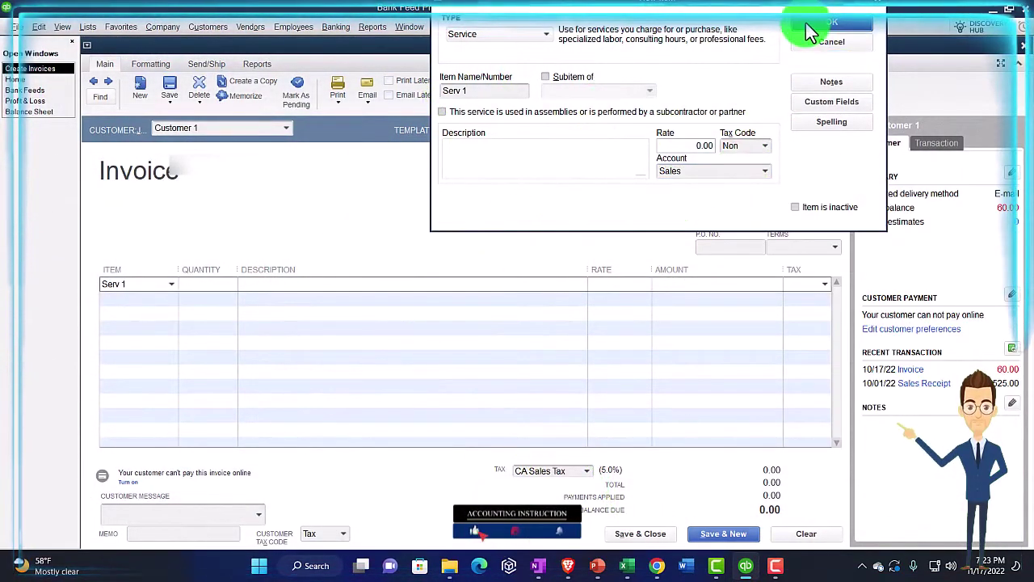
click(861, 24)
- Set the Serv 1 line's rate on the invoice to 9.58
text(9)
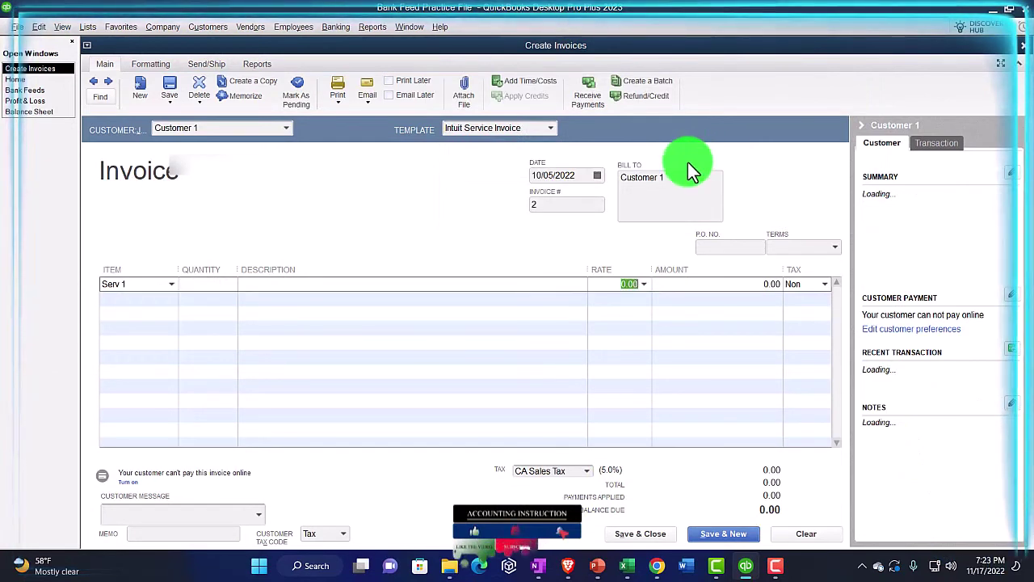
text(.58)
key(Tab)
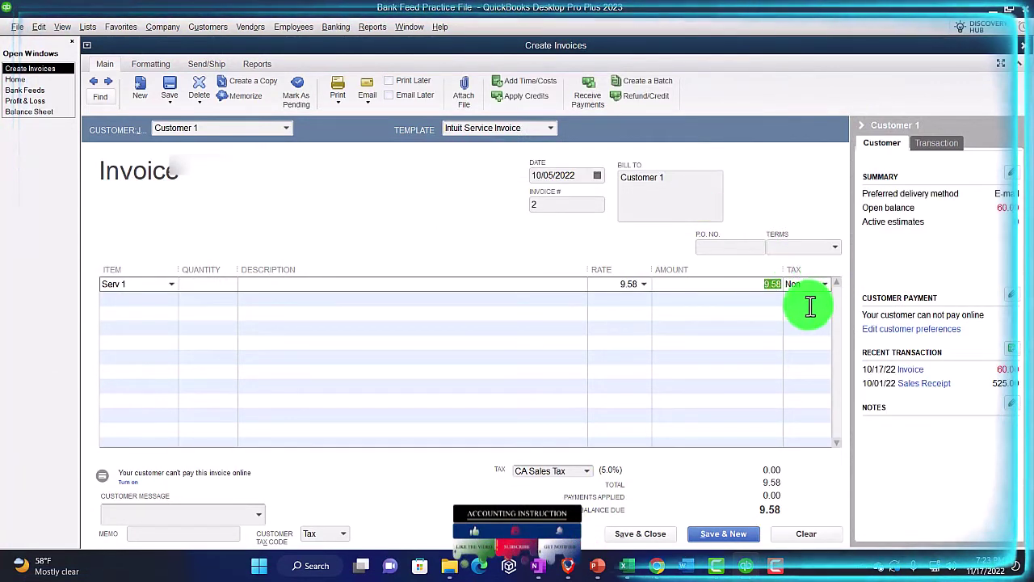
- Check the Amazon deposit's date in the bank feed and change the Customer 1 invoice date to 09/15/22
click(29, 91)
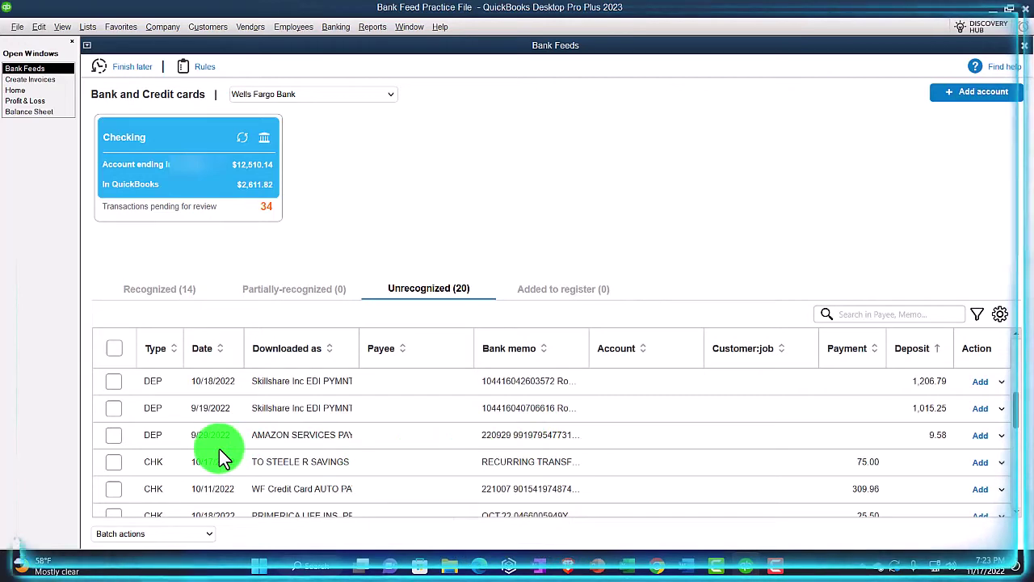
click(29, 79)
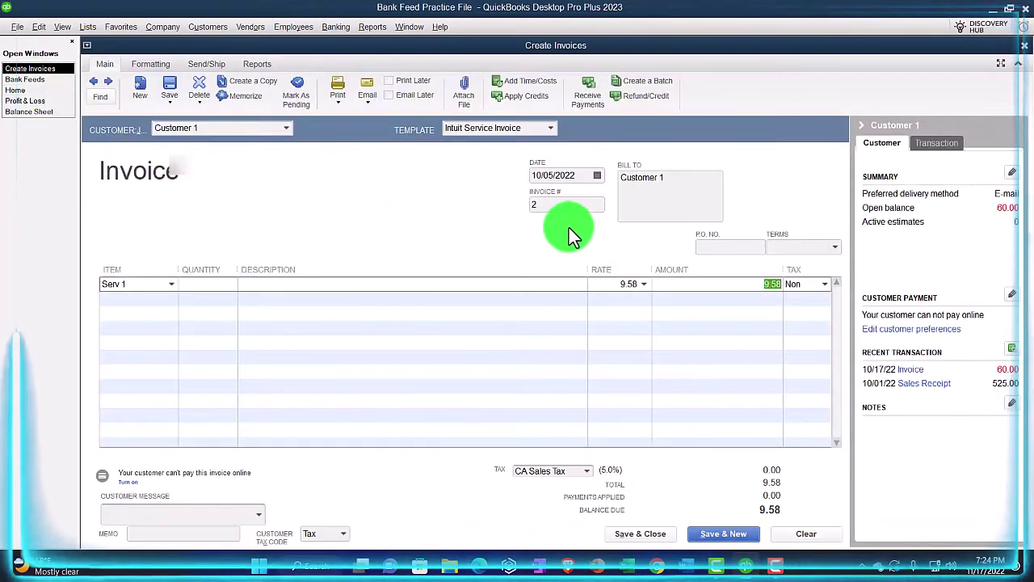
click(580, 176)
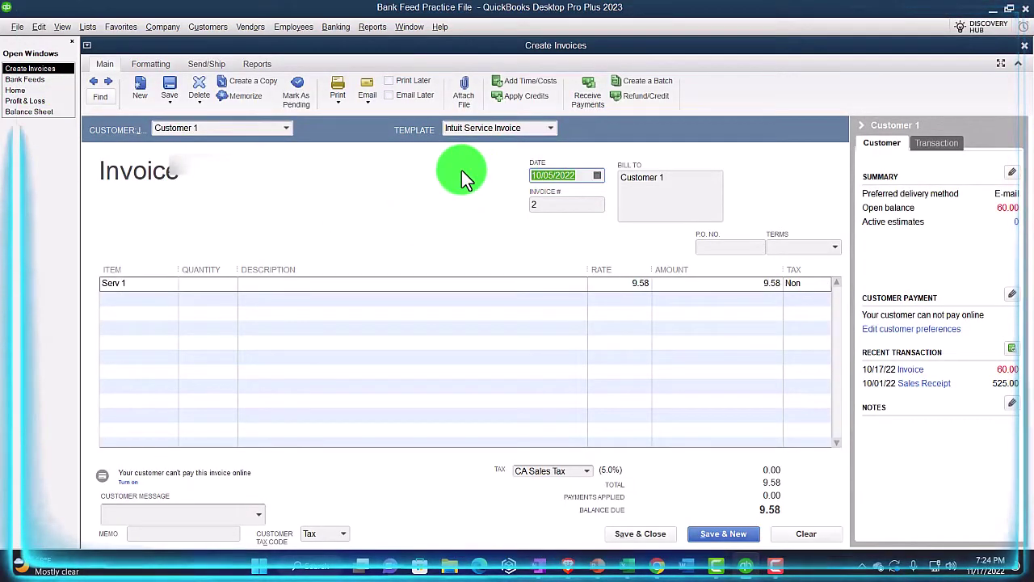
text(915)
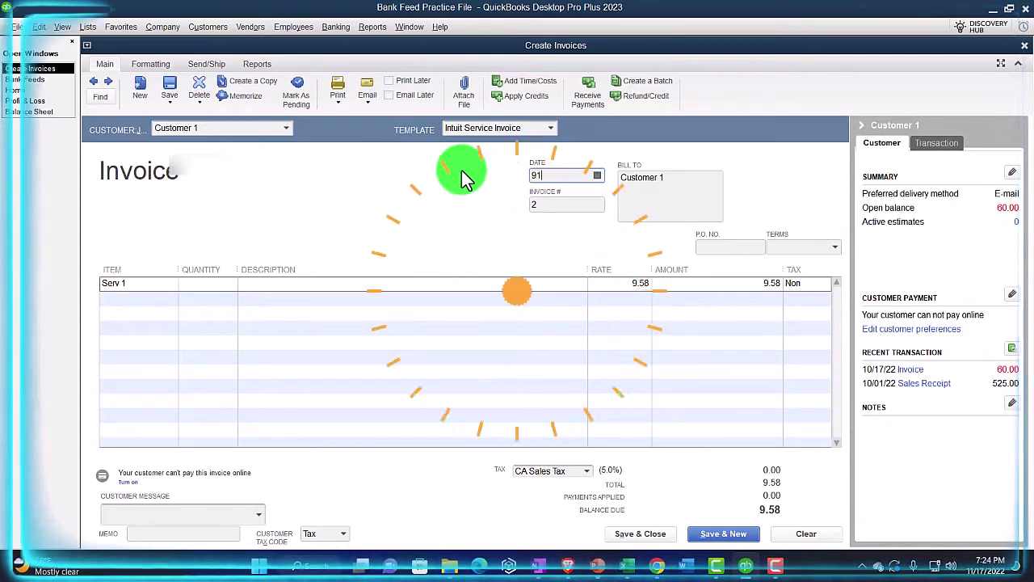
key(BackSpace)
key(BackSpace)
text(09)
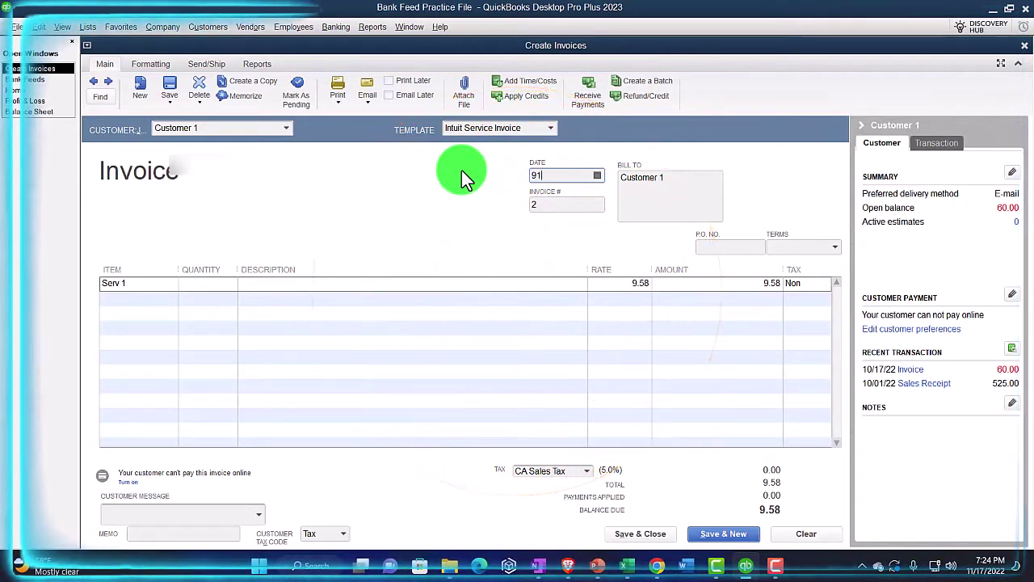
text(115)
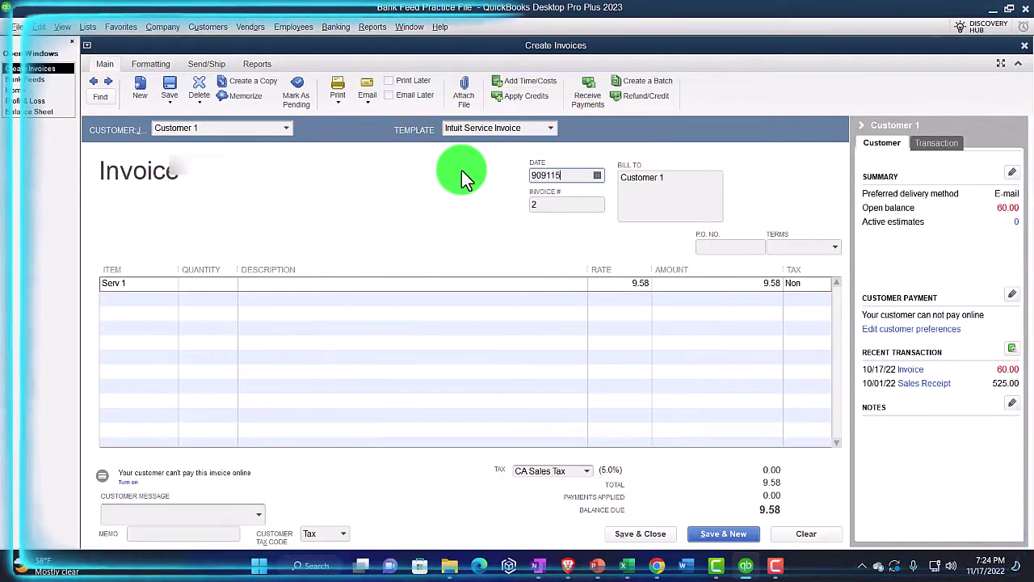
key(BackSpace)
key(BackSpace)
key(BackSpace)
key(BackSpace)
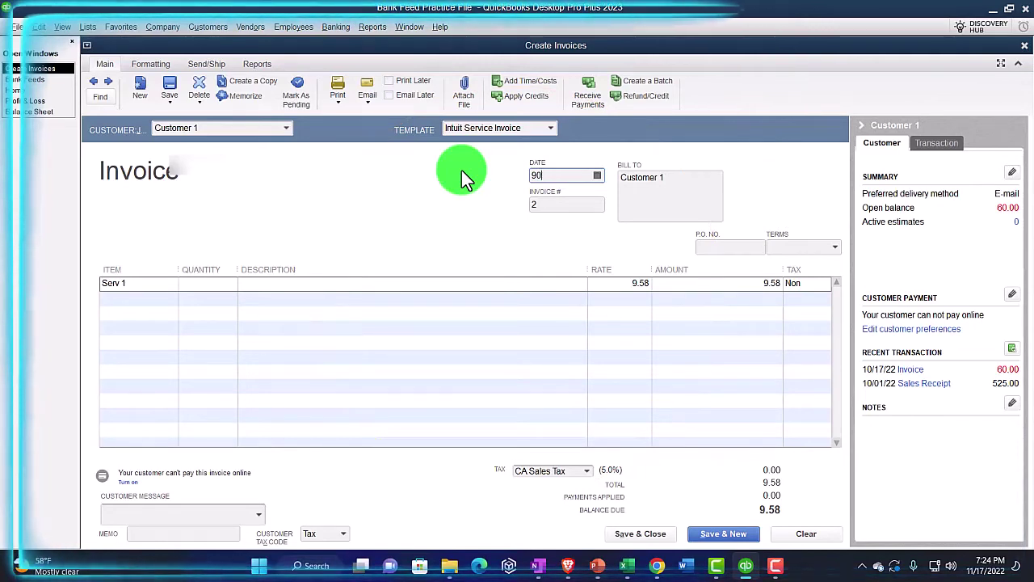
text(1522)
key(Tab)
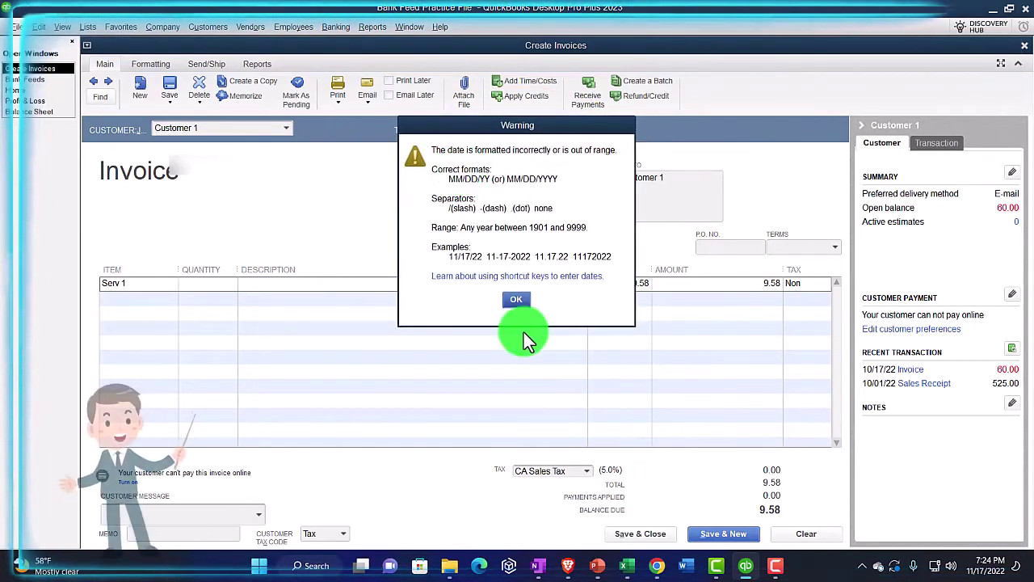
click(517, 303)
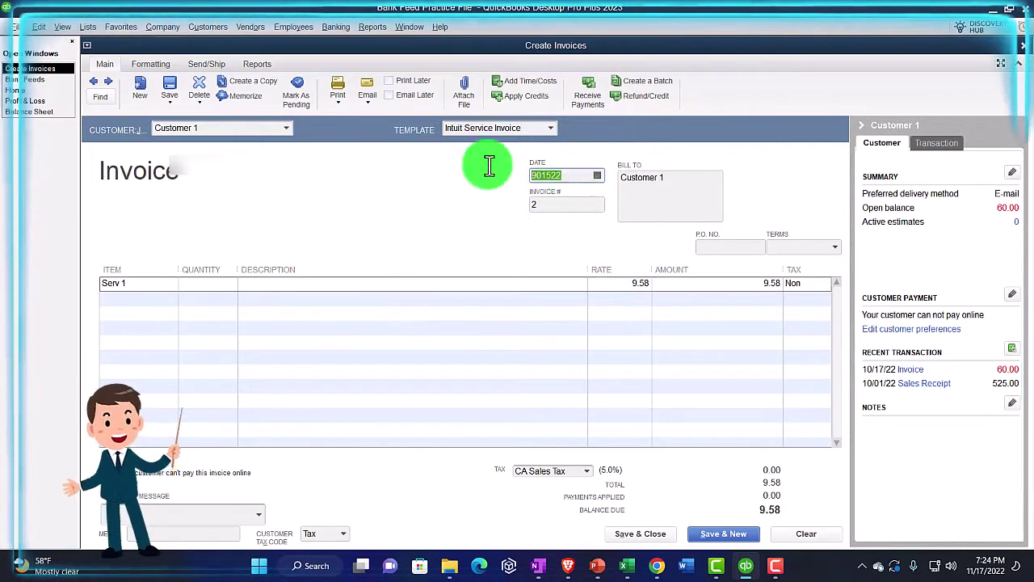
text(09/15/202)
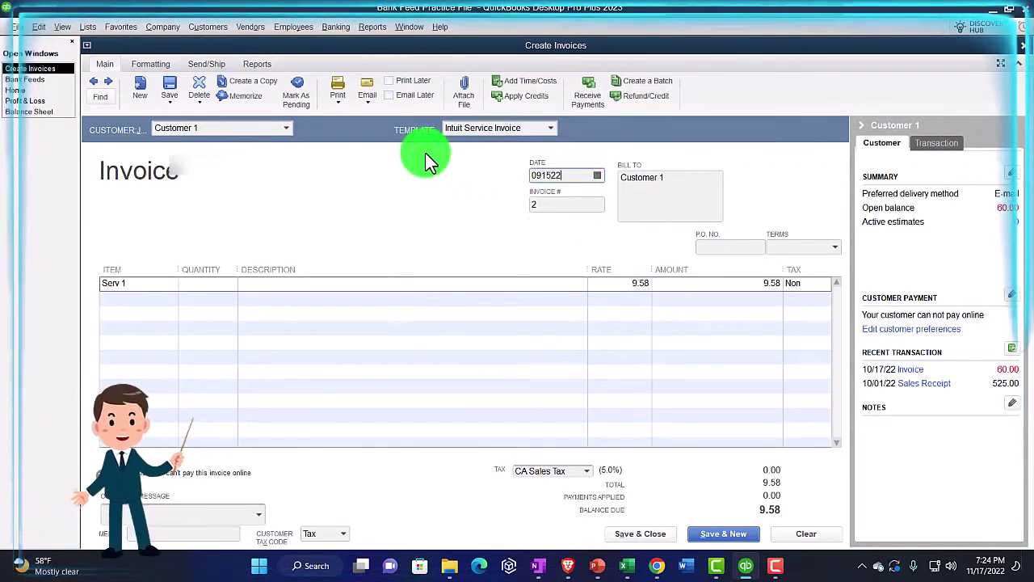
- Collapse the customer summary beside the Customer 1 invoice, and save and close the invoice
key(Tab)
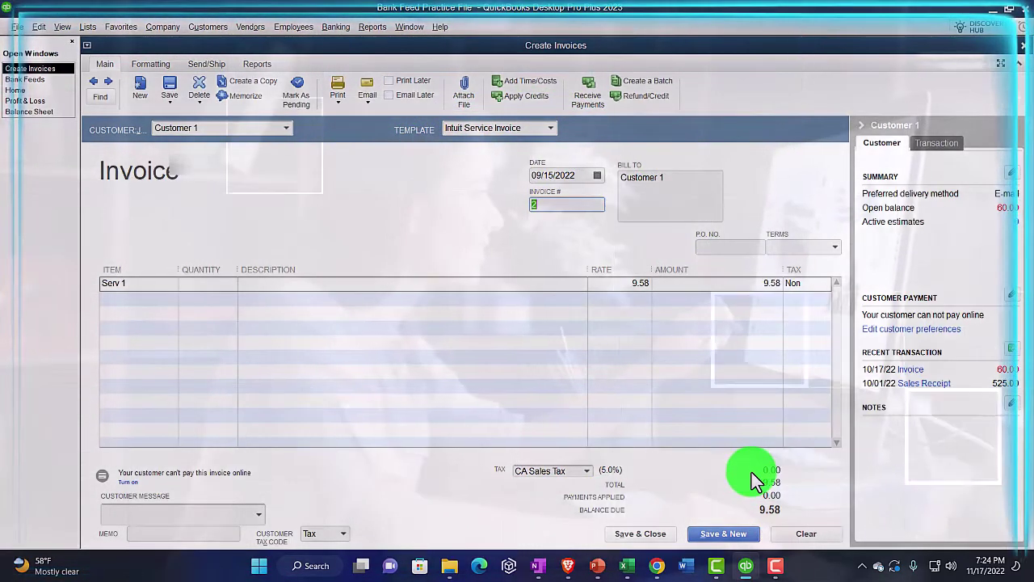
click(861, 125)
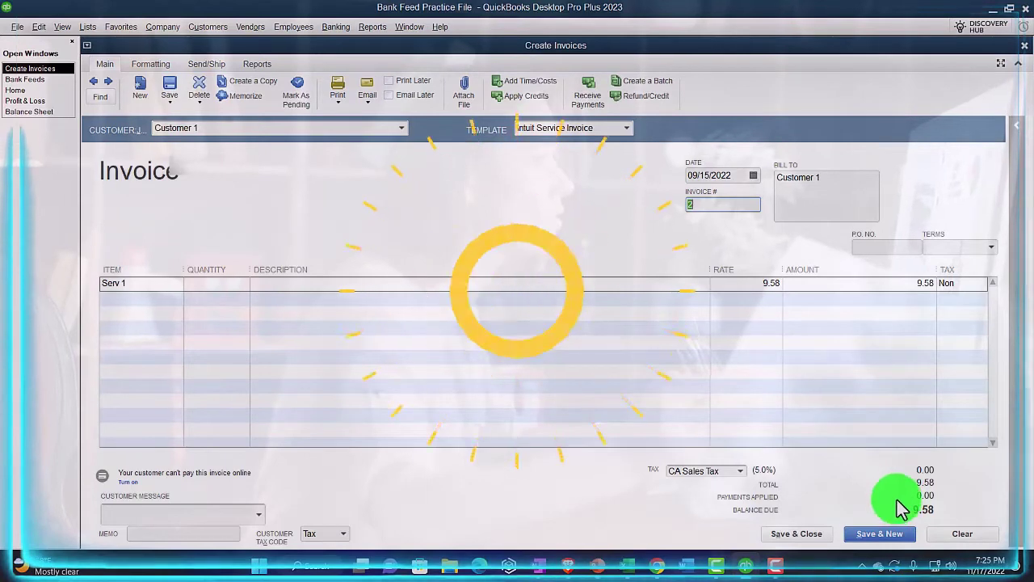
click(876, 536)
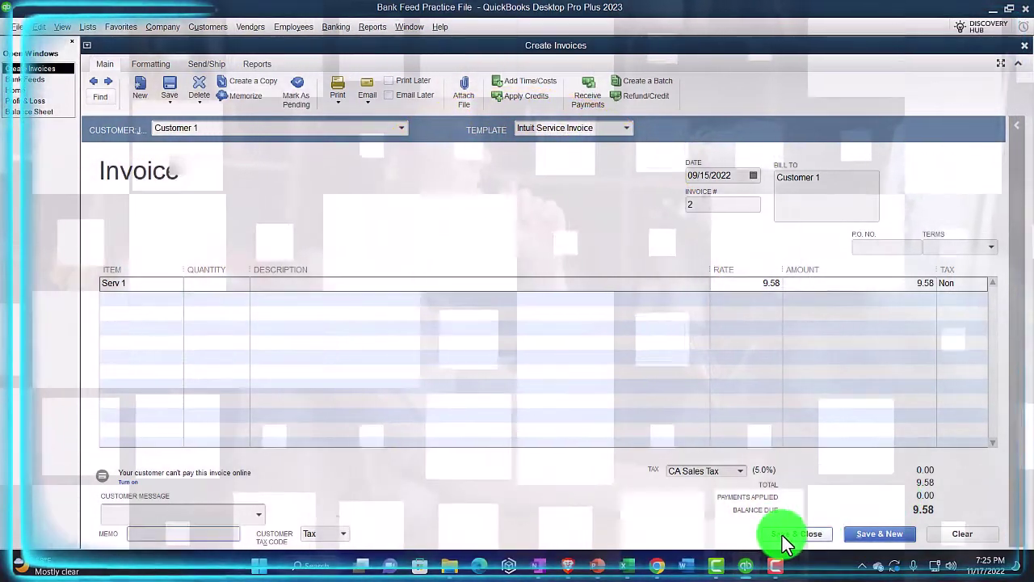
click(783, 535)
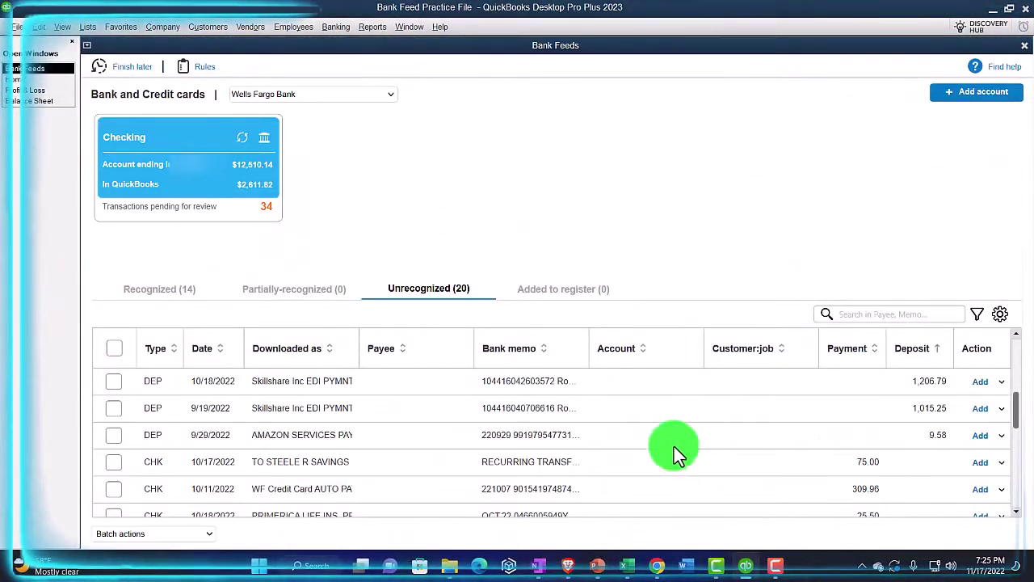
- Review the transactions behind Accounts Receivable on the Balance Sheet, and close the detail report
click(36, 101)
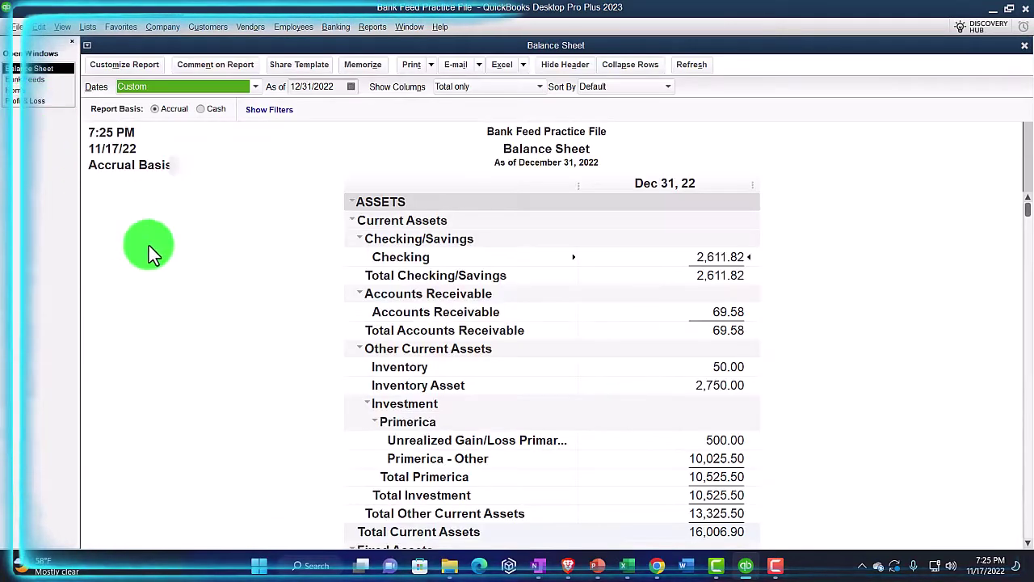
double_click(723, 312)
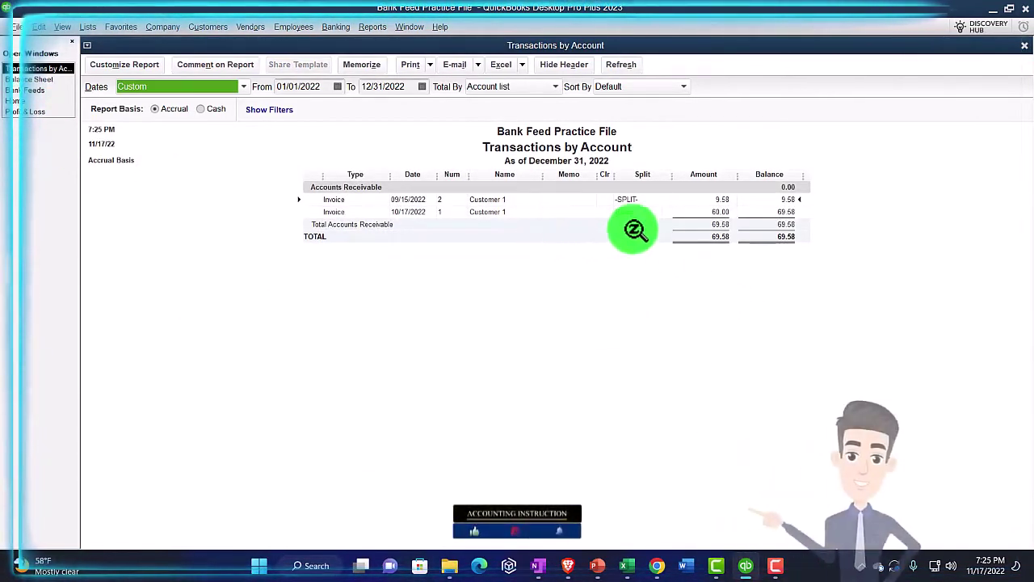
click(1022, 45)
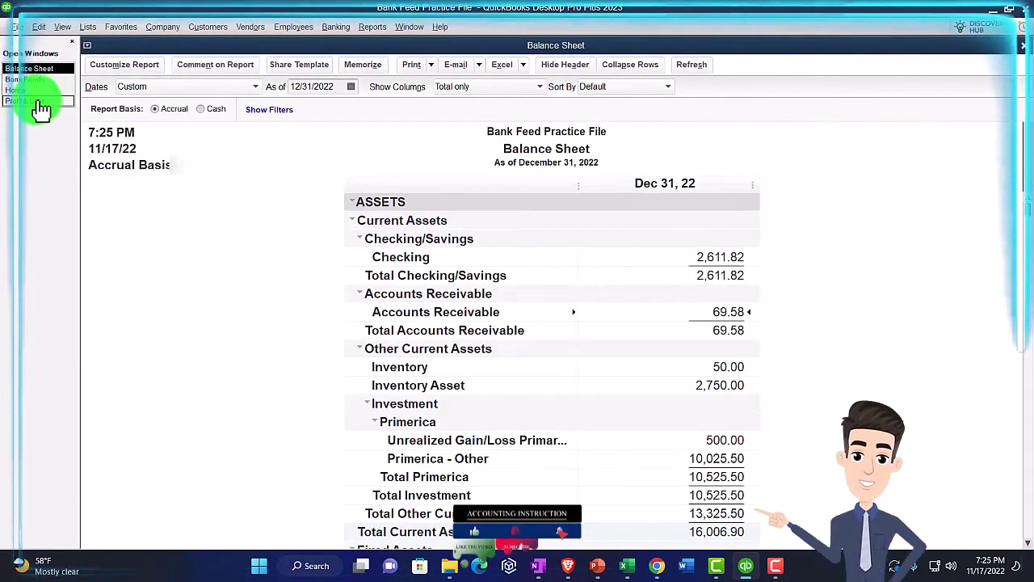
- Review the transactions behind the Sales income on the Profit & Loss report, and close the detail report
click(37, 101)
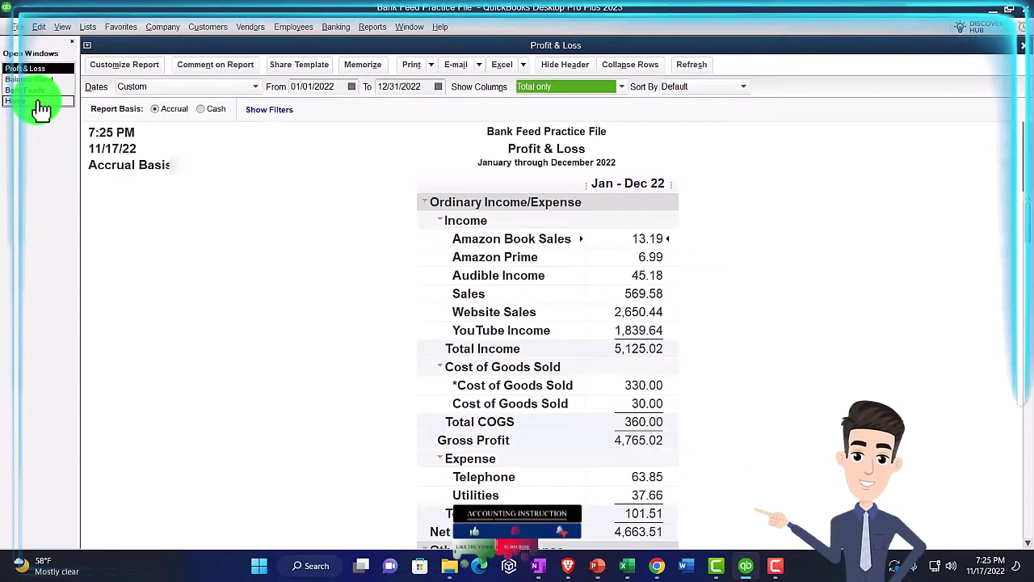
double_click(644, 293)
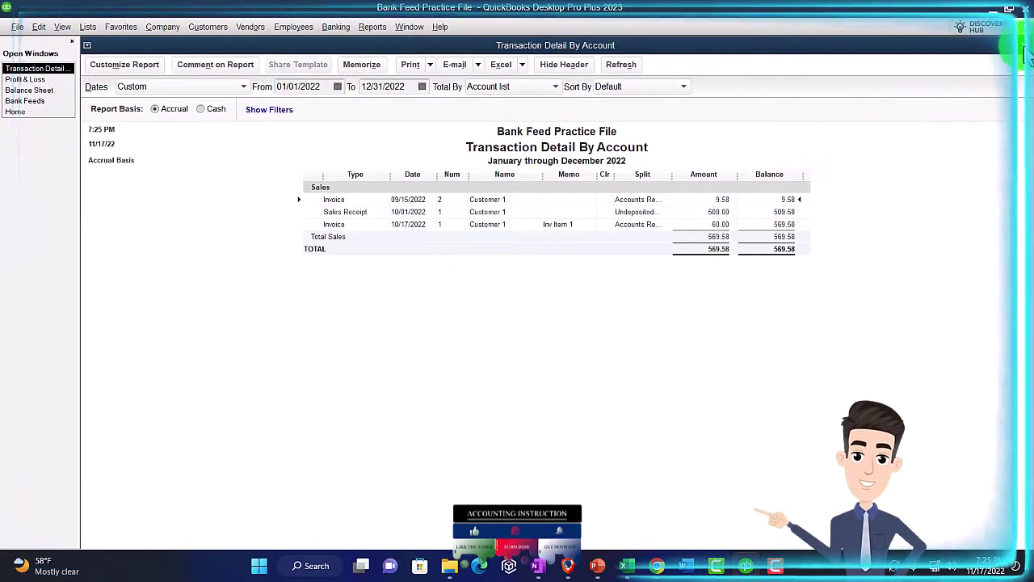
click(1023, 50)
- Return to the Balance Sheet, run the Customer Balance Detail report to review the customer's invoices, and close it
click(46, 88)
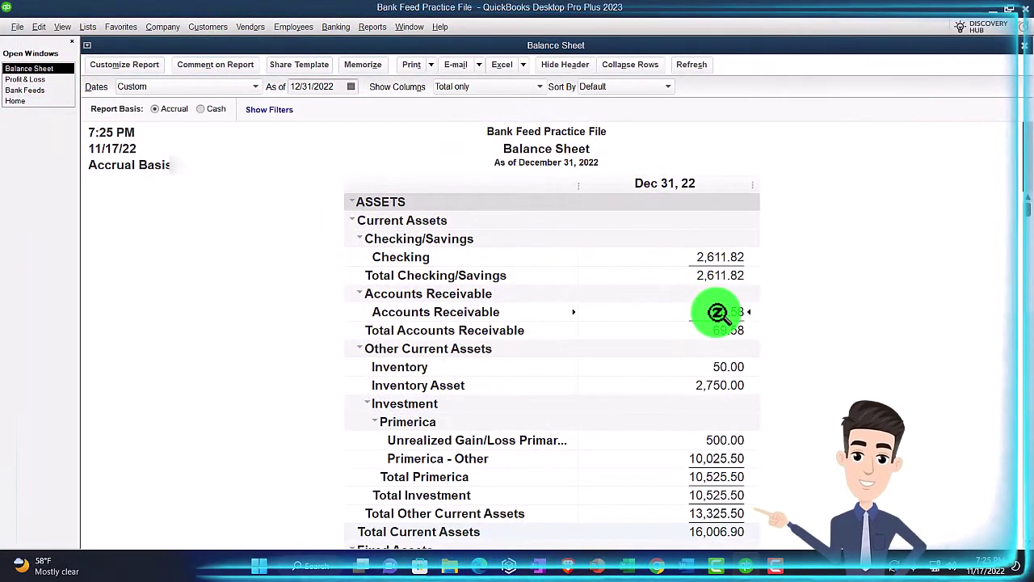
click(370, 27)
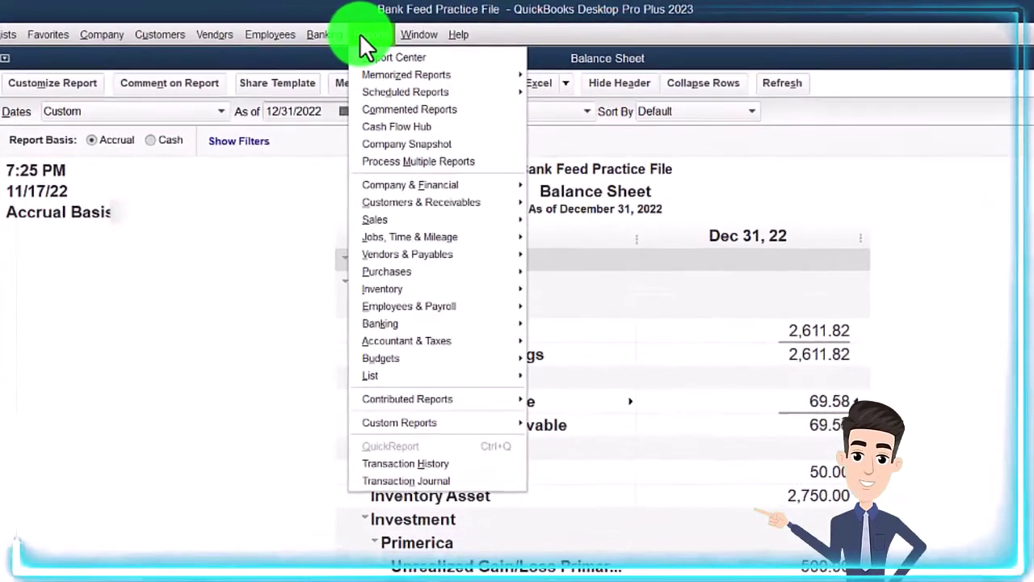
mouse_move(400, 203)
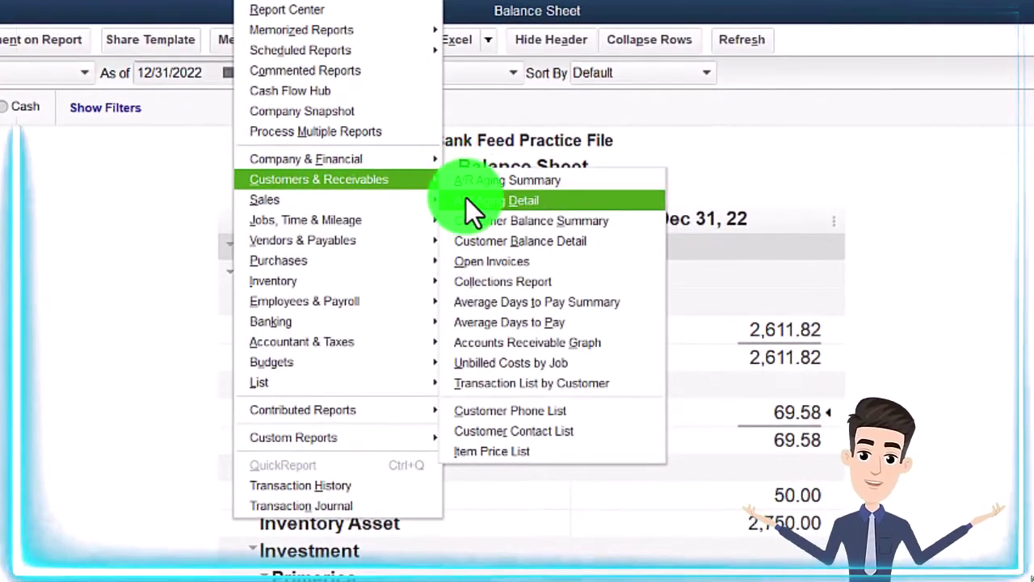
click(474, 240)
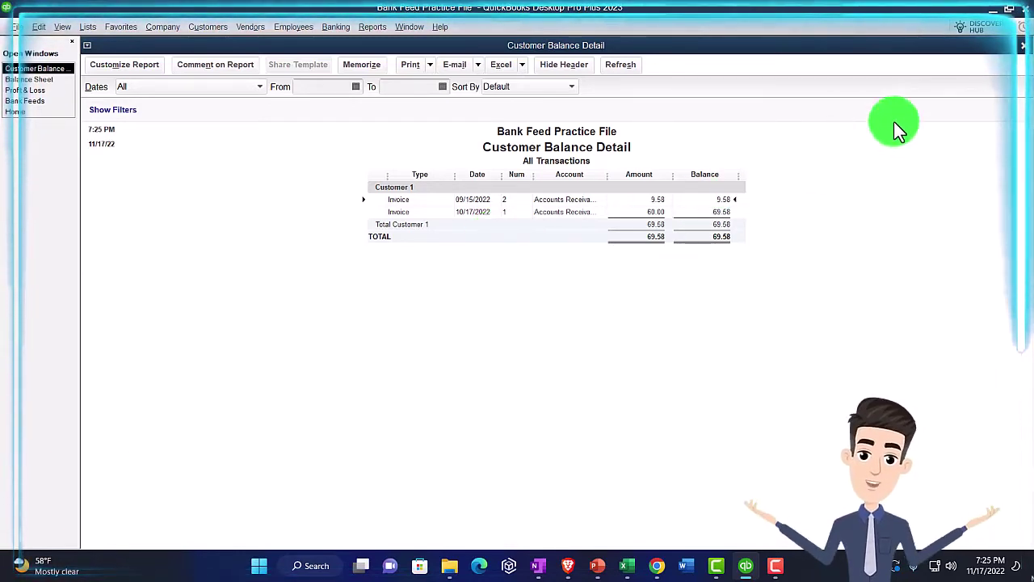
click(1022, 47)
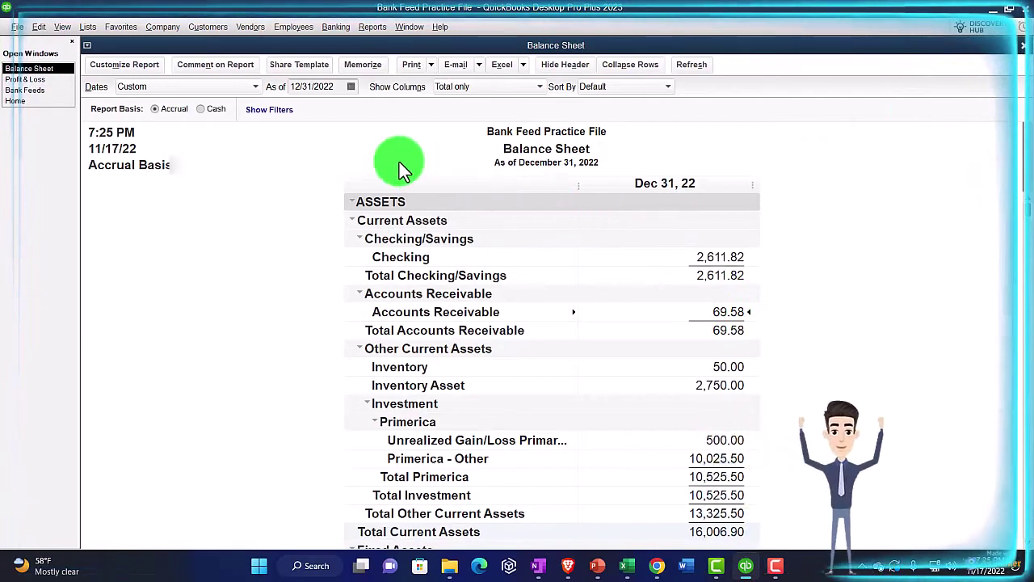
- Review Customer 1's transactions in the Customer Center, widening the customer list's name column
click(209, 28)
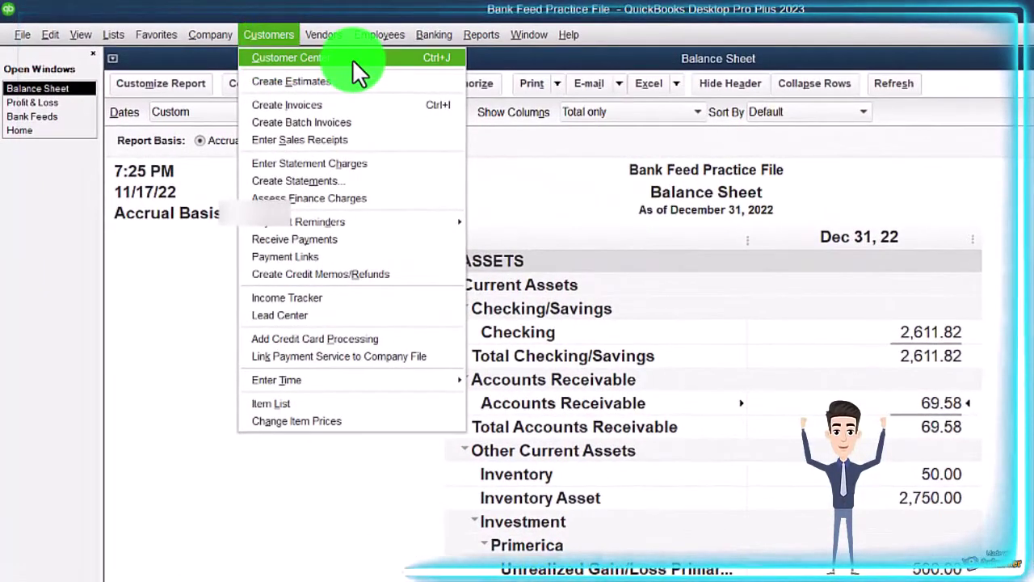
click(352, 59)
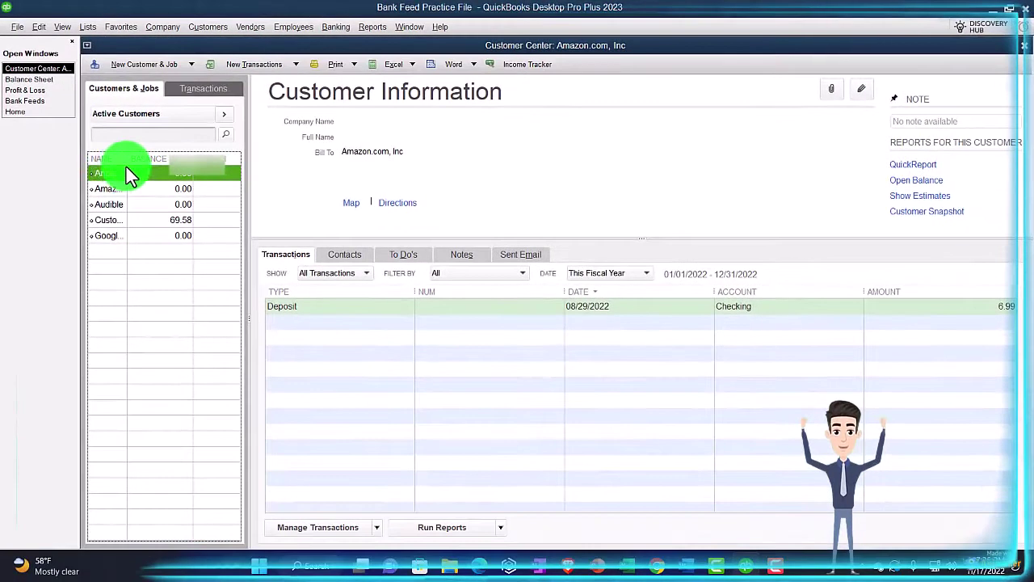
drag(129, 162, 156, 161)
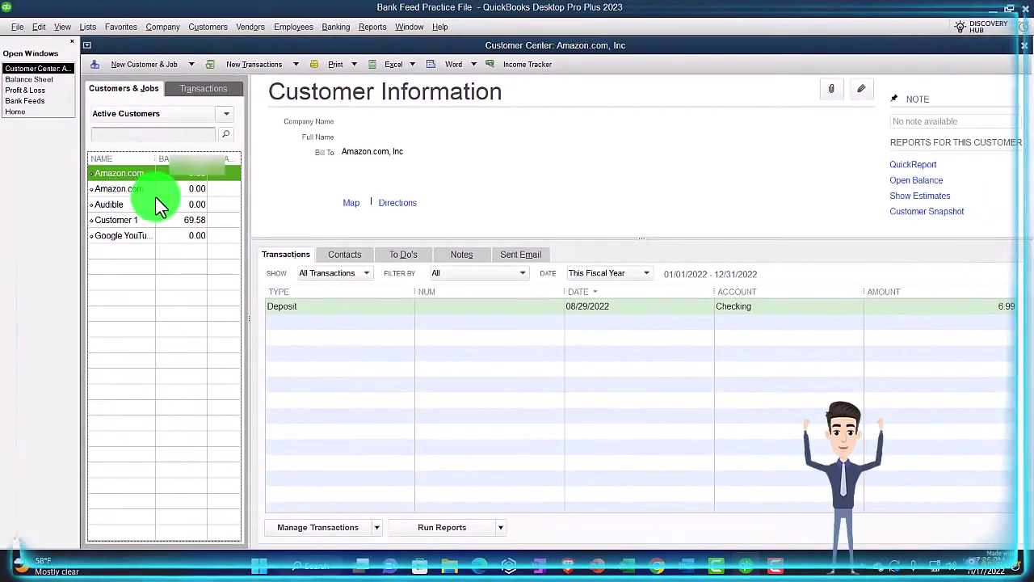
click(136, 219)
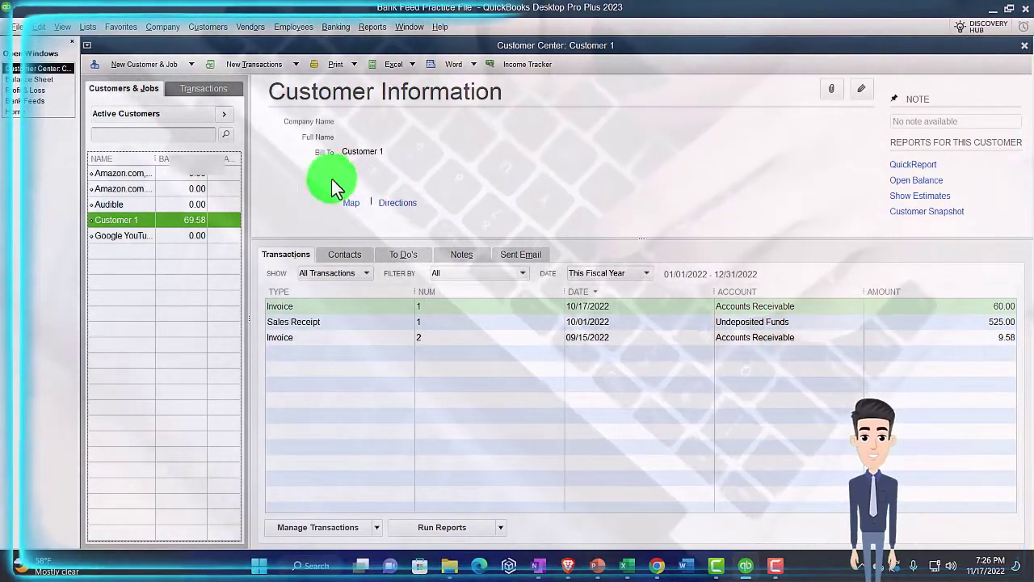
- Examine Customer 1's open invoices in a new received payment, and close it without recording the transaction
click(29, 112)
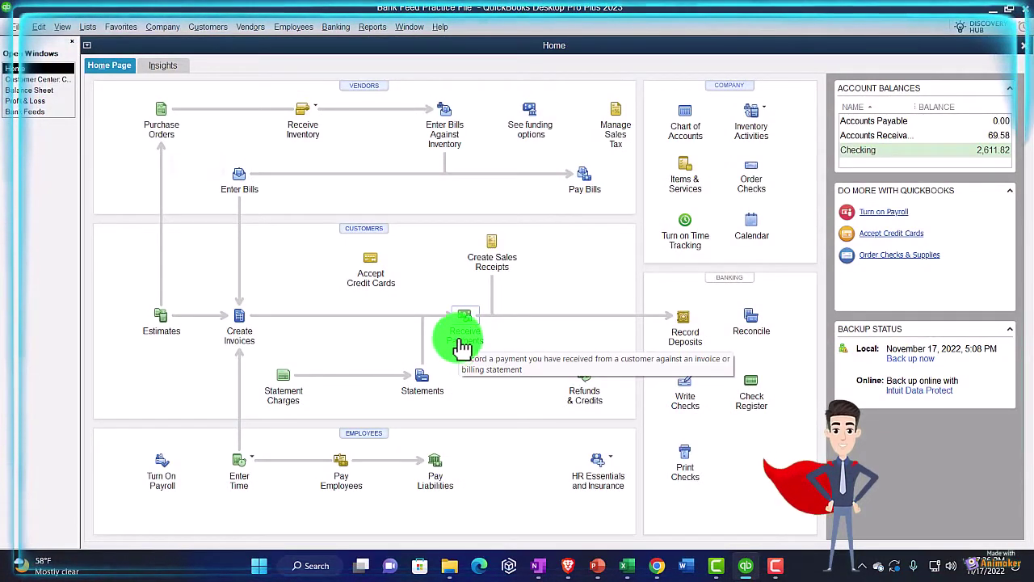
click(466, 328)
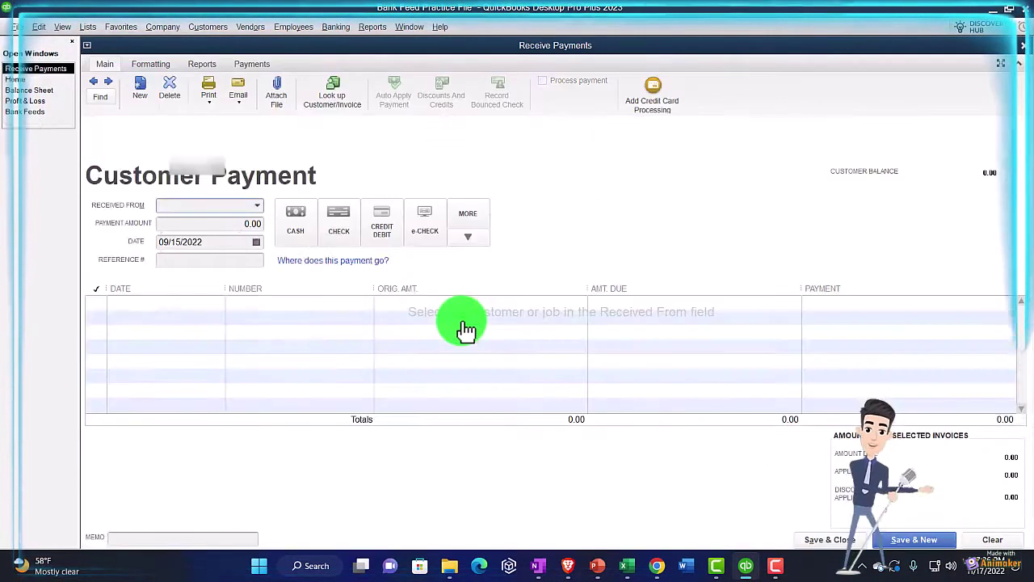
click(239, 208)
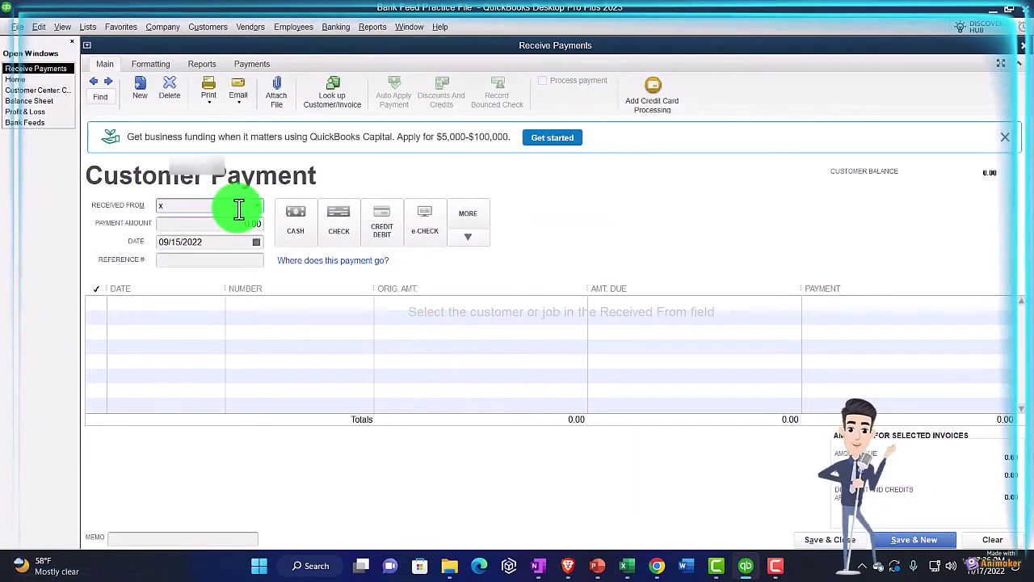
key(Tab)
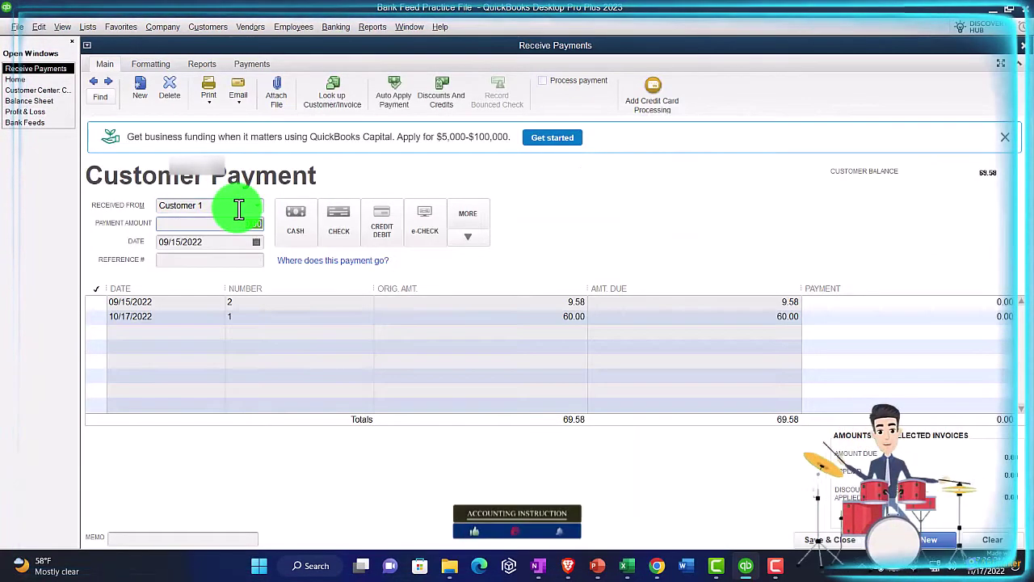
click(208, 307)
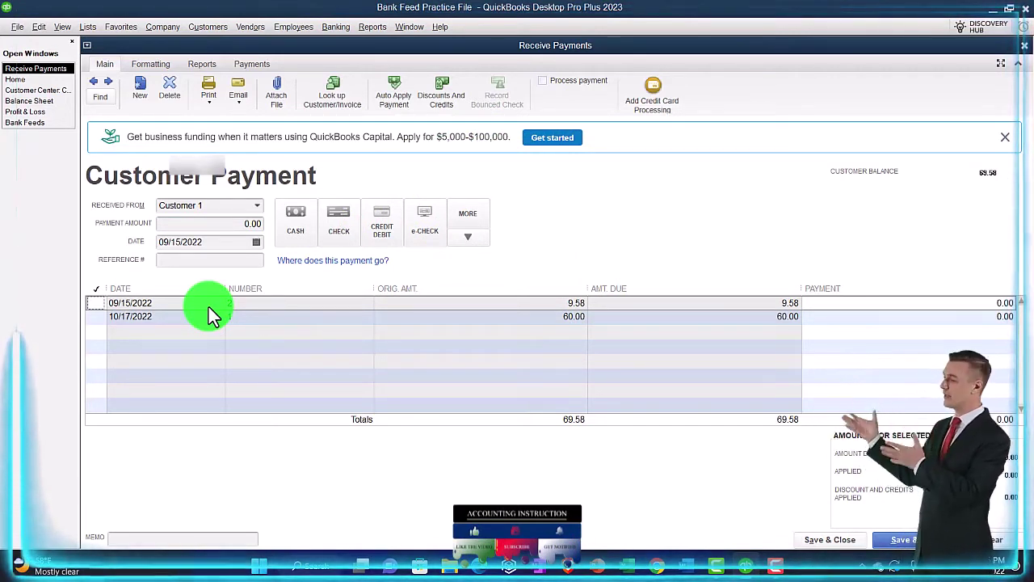
click(1024, 47)
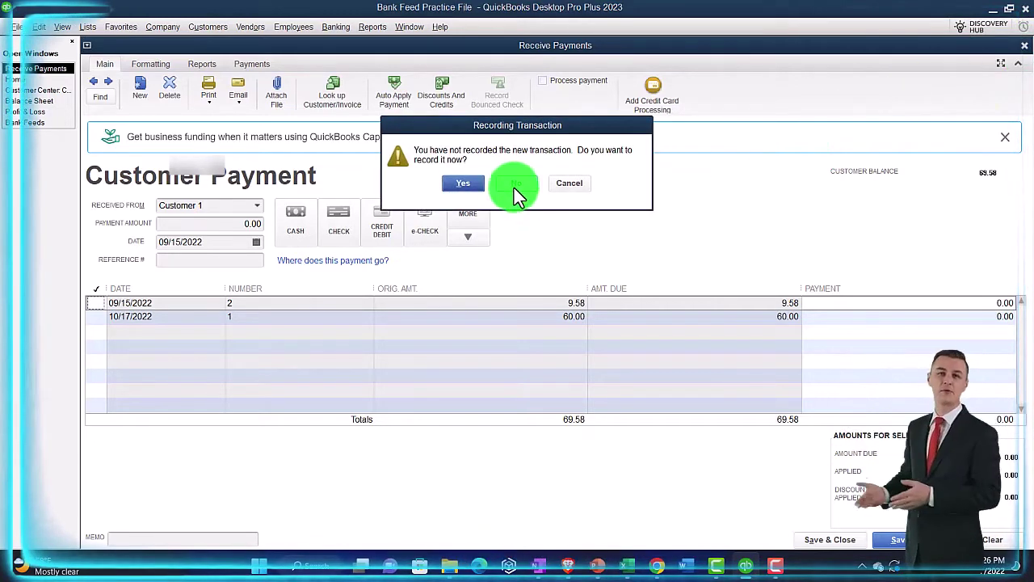
click(514, 184)
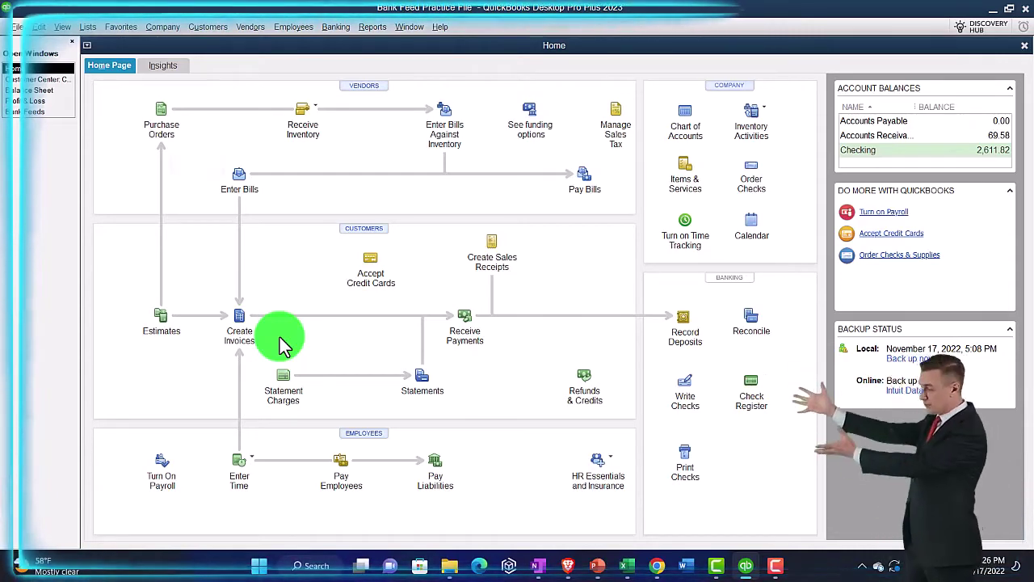
- Match the 9/29/2022 Amazon bank feed deposit to Customer 1's 9.58 invoice dated 09/15/2022, and save it to the register
click(36, 113)
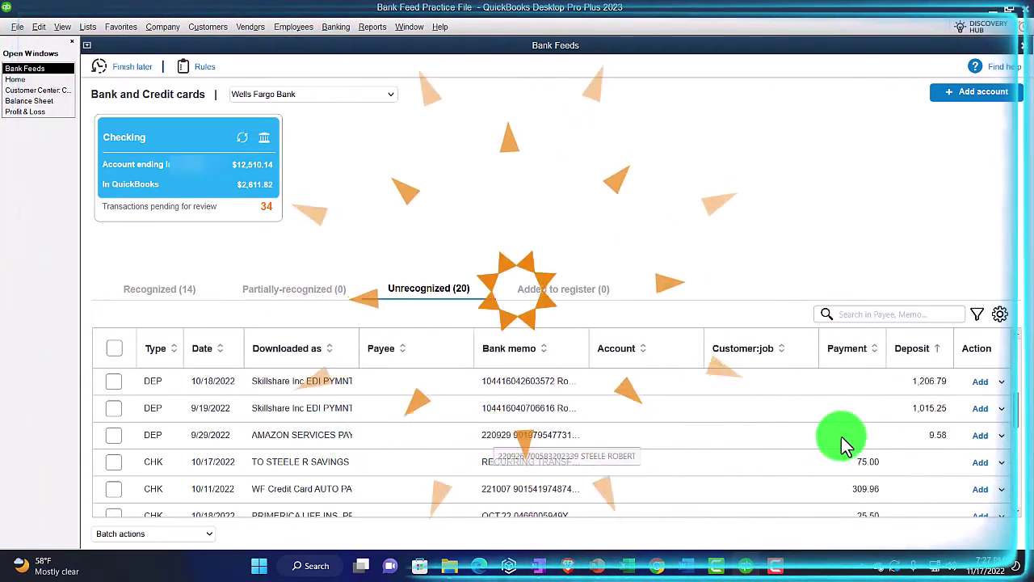
click(1003, 437)
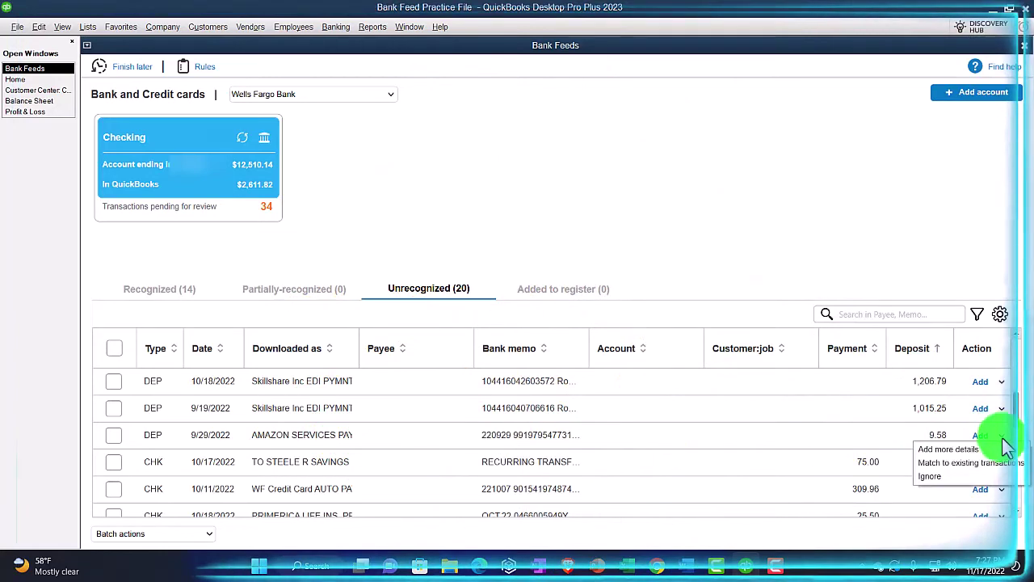
click(964, 462)
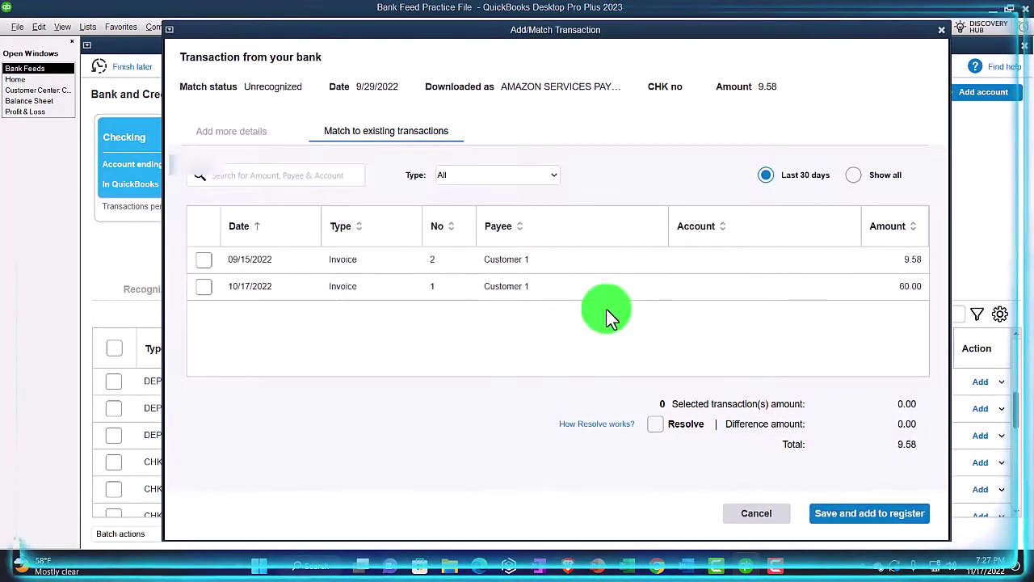
click(220, 133)
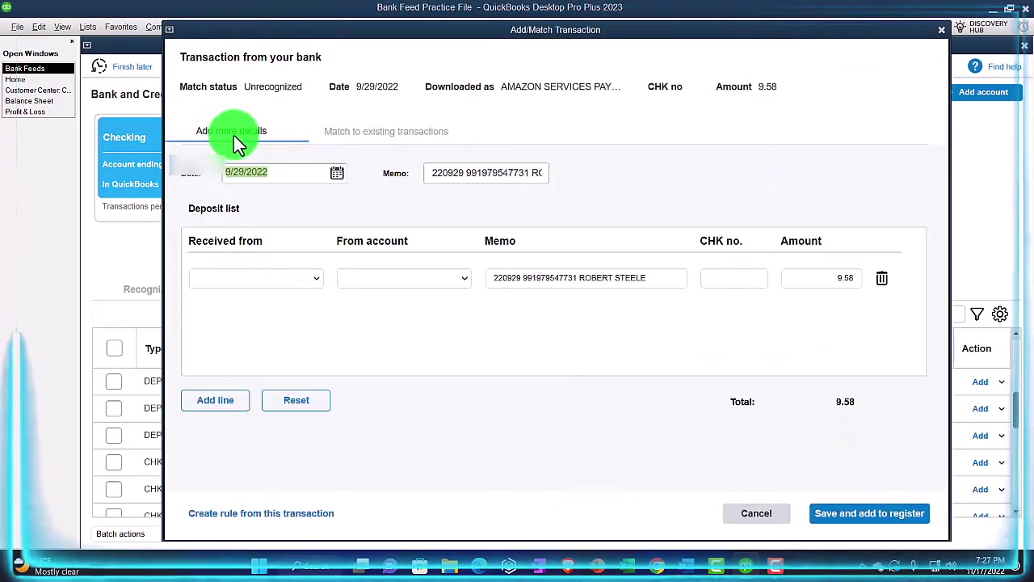
click(353, 130)
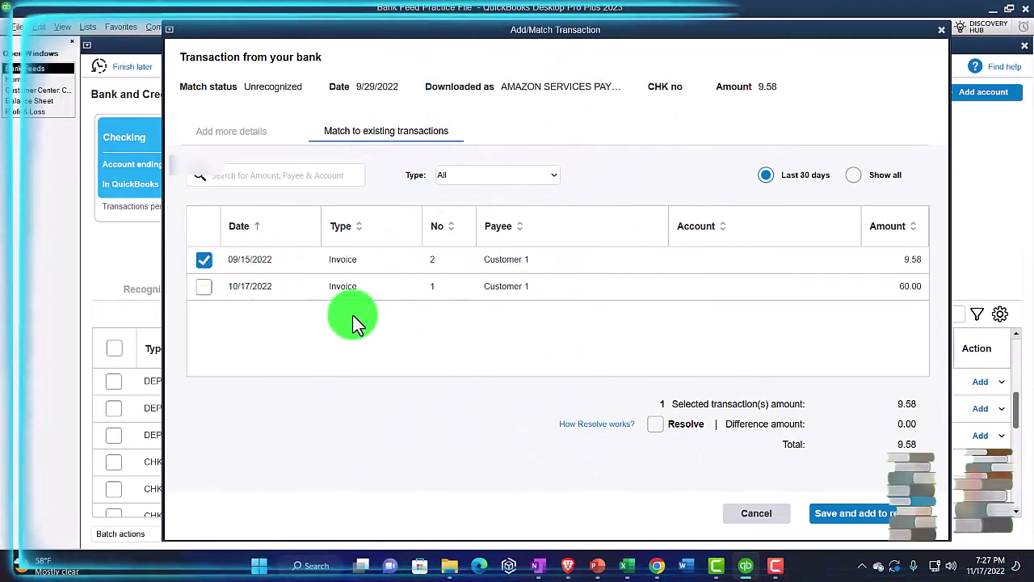
click(406, 387)
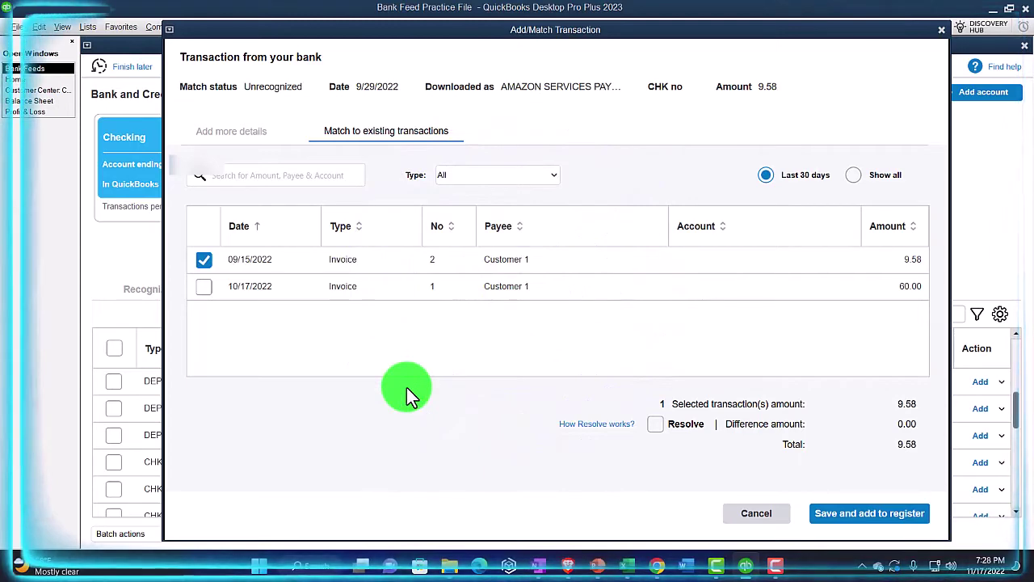
click(844, 521)
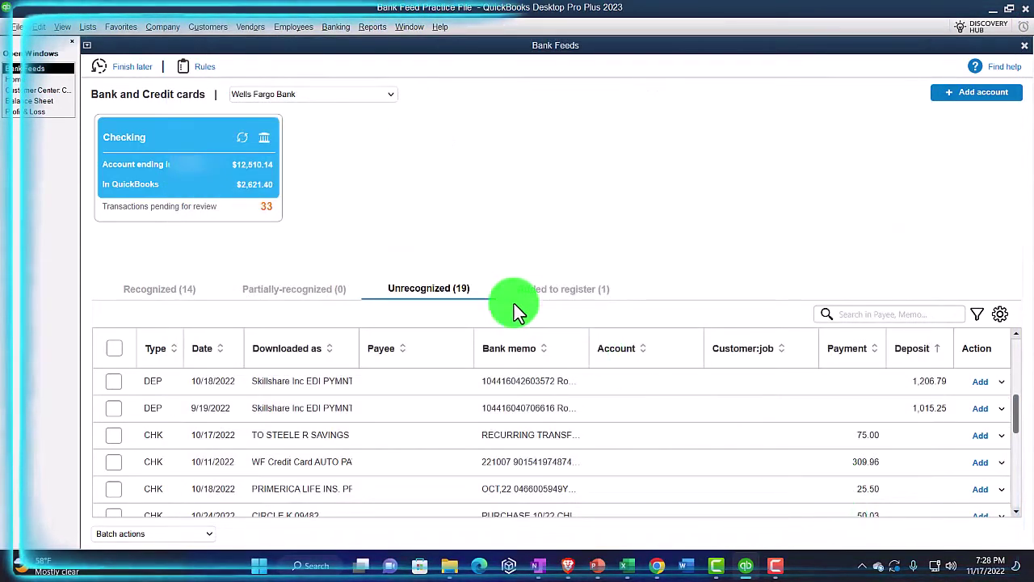
- Return to the Balance Sheet and customize its advanced options to display all rows, including zero-balance accounts
click(28, 81)
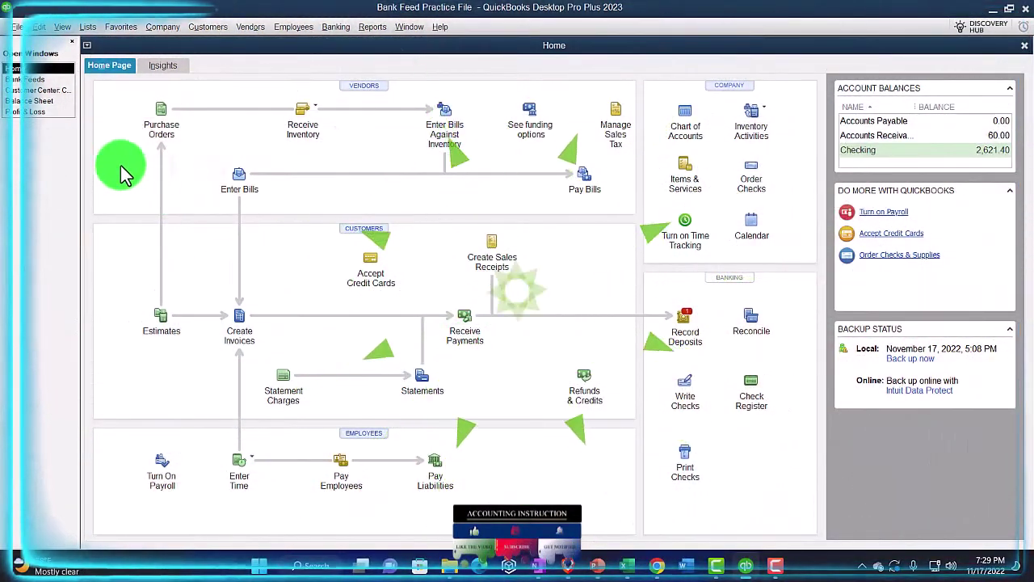
click(42, 103)
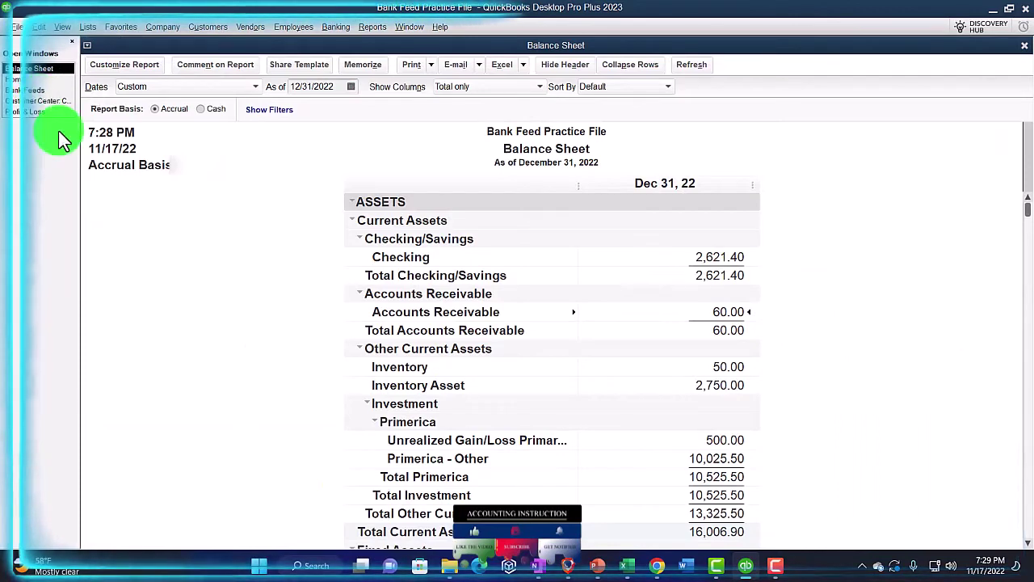
click(127, 67)
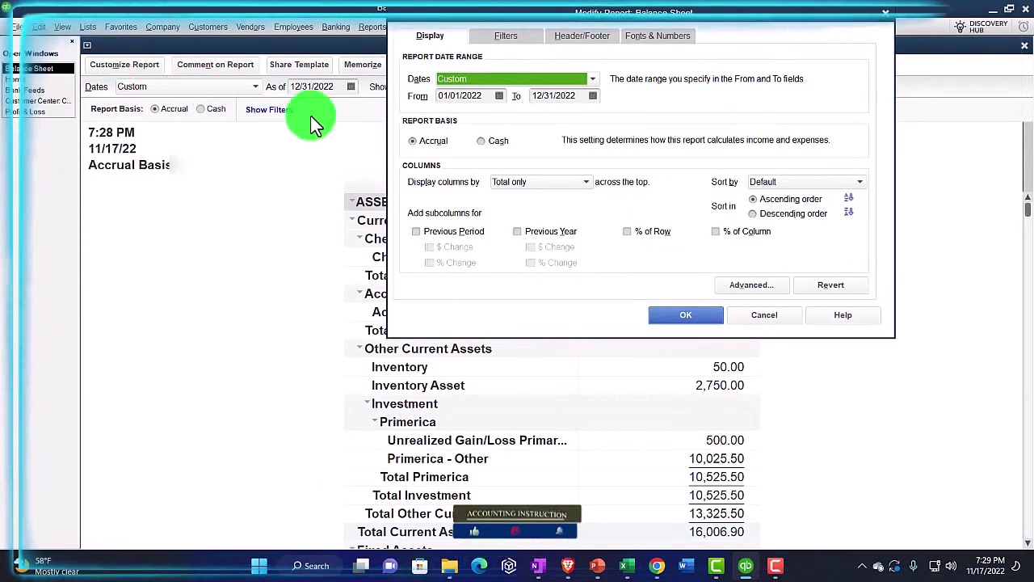
click(740, 282)
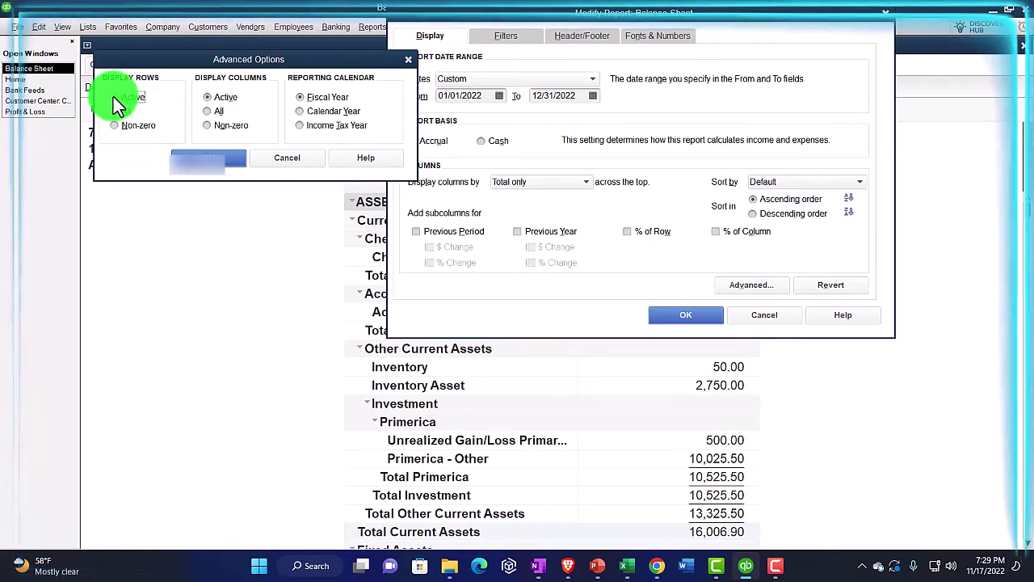
click(187, 155)
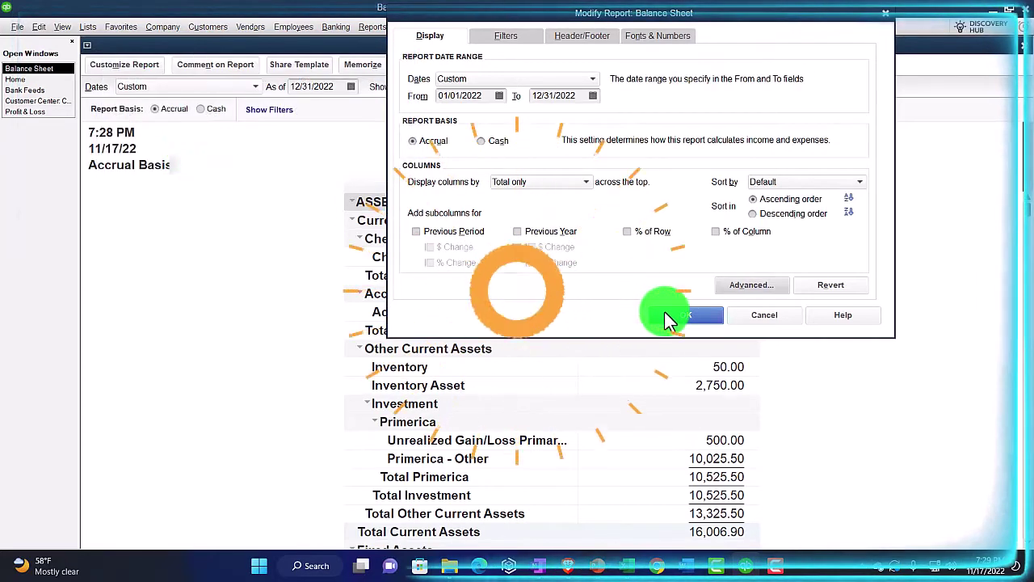
click(664, 315)
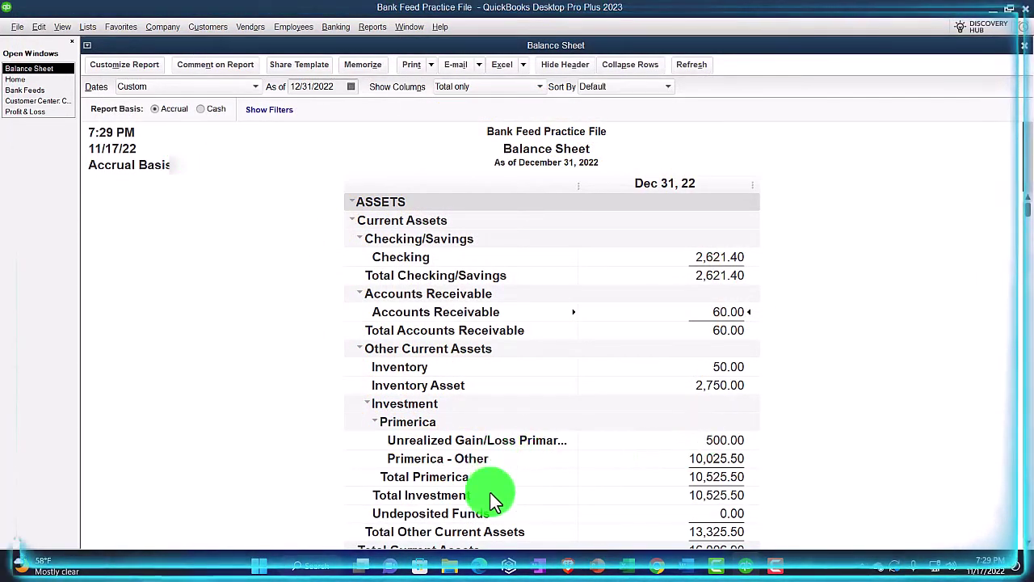
- Drill into Undeposited Funds, trace Customer 1's 9.58 payment dated 09/29/2022 to its invoice, and return to the Balance Sheet
scroll(492, 494, down, 1)
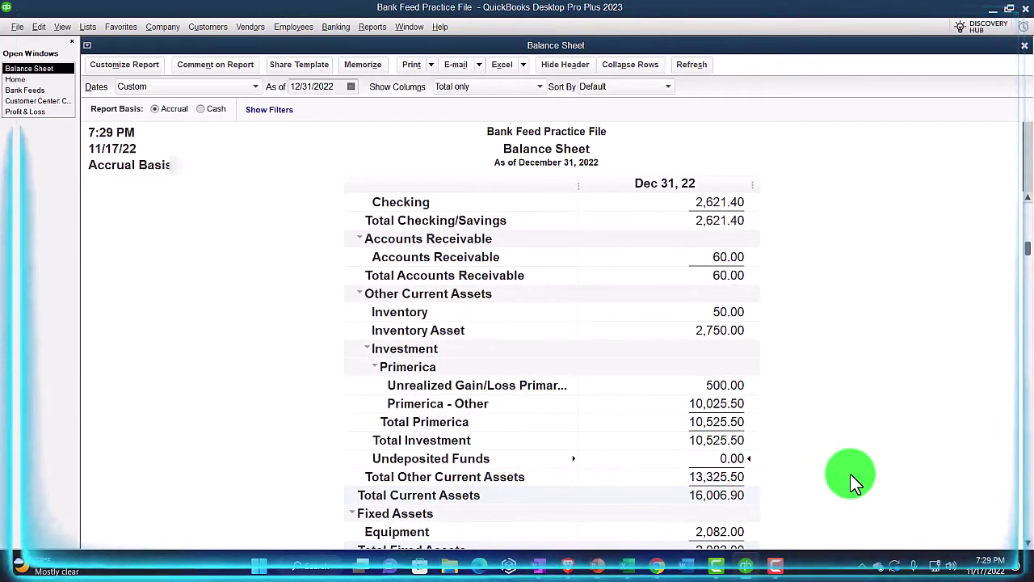
double_click(732, 458)
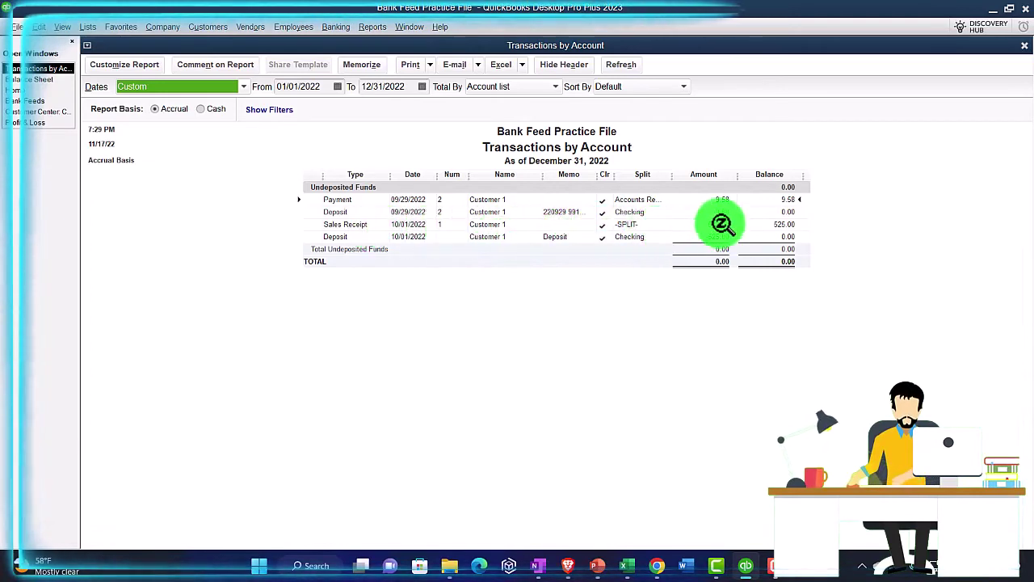
click(724, 213)
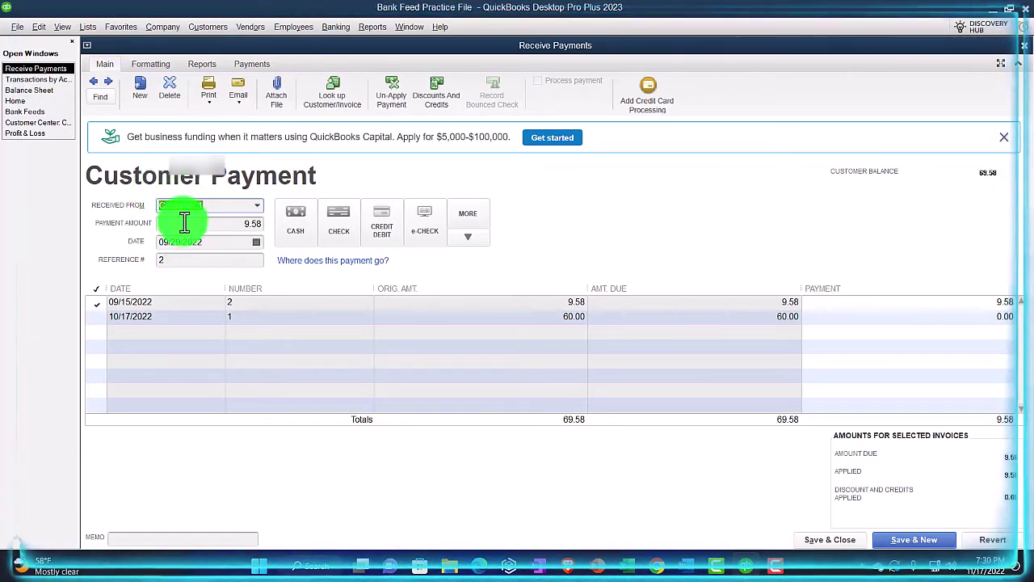
double_click(202, 305)
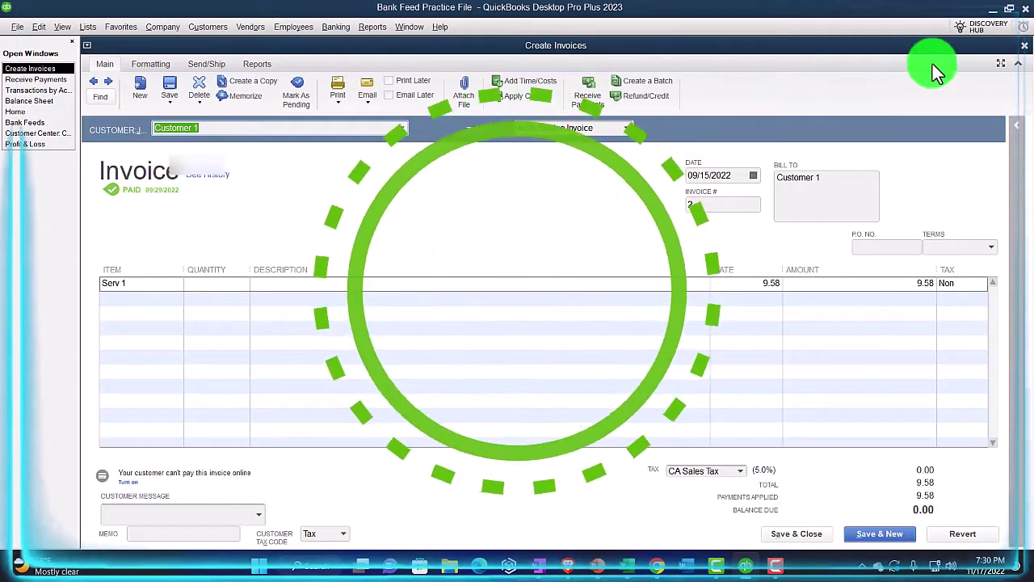
click(1024, 46)
click(1022, 47)
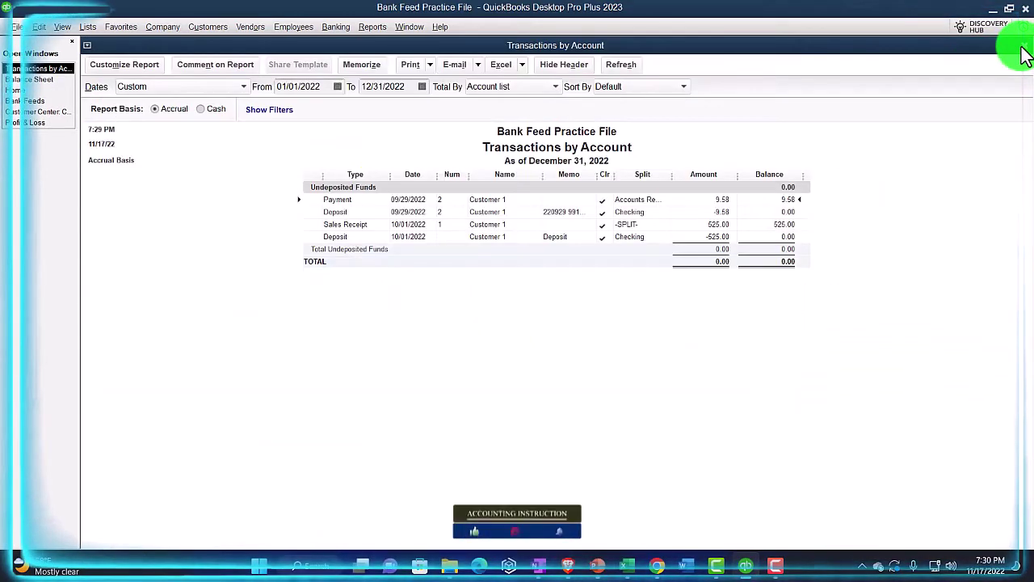
click(1022, 47)
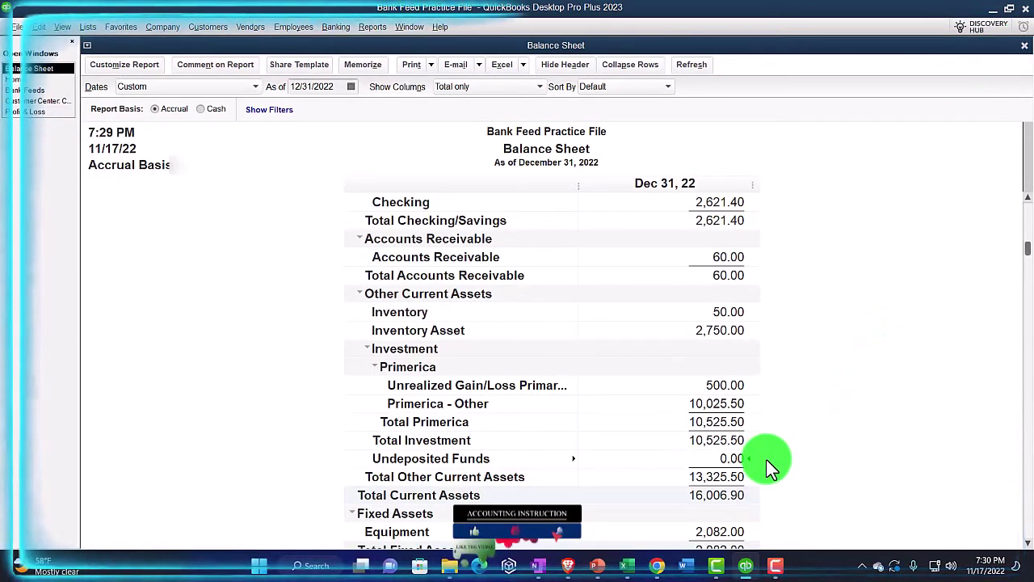
- Drill into Accounts Receivable, inspect Customer 1's payment dated 09/29/2022, and return to the Balance Sheet
double_click(730, 258)
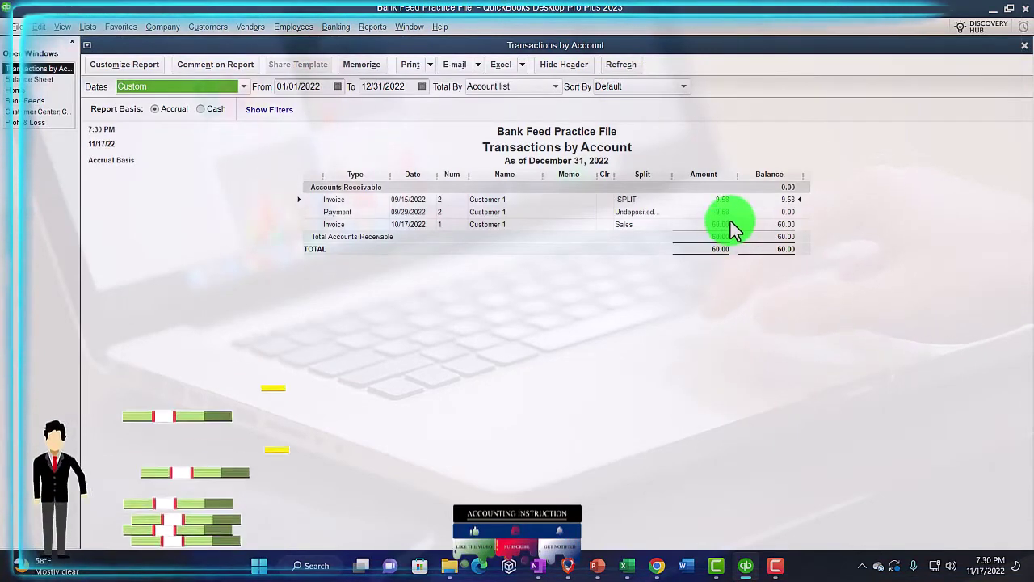
click(709, 212)
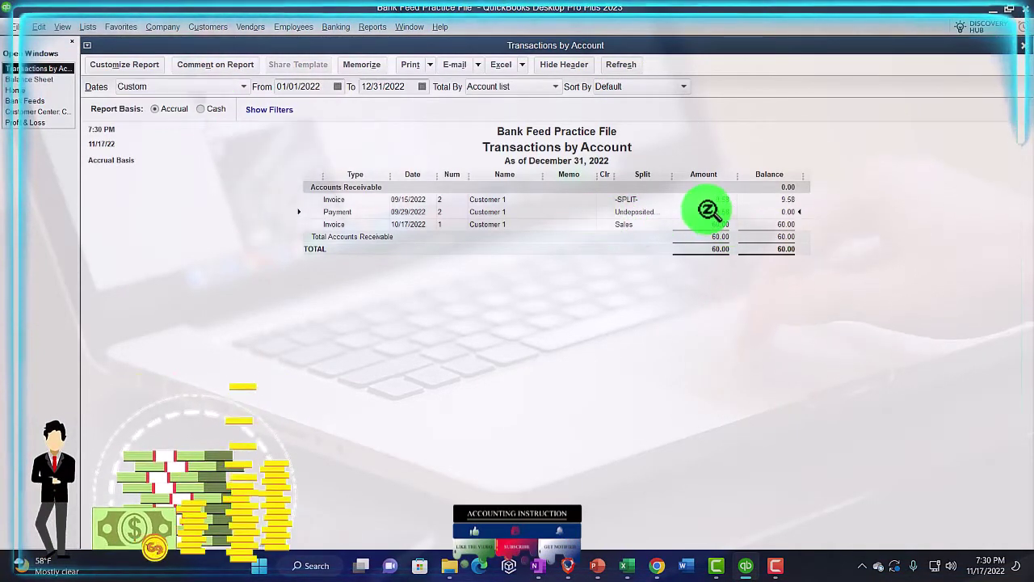
double_click(708, 212)
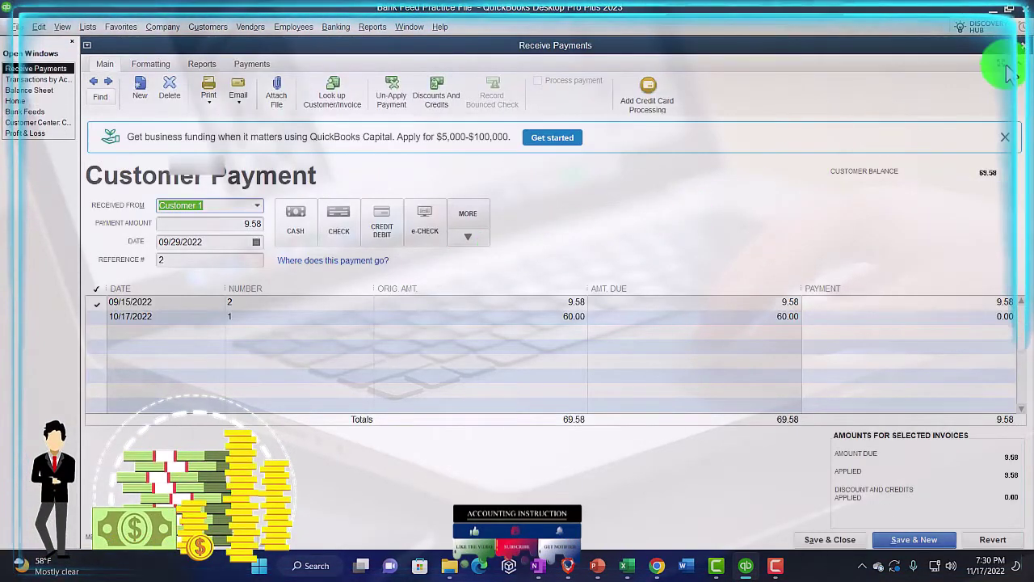
click(1021, 46)
click(1022, 46)
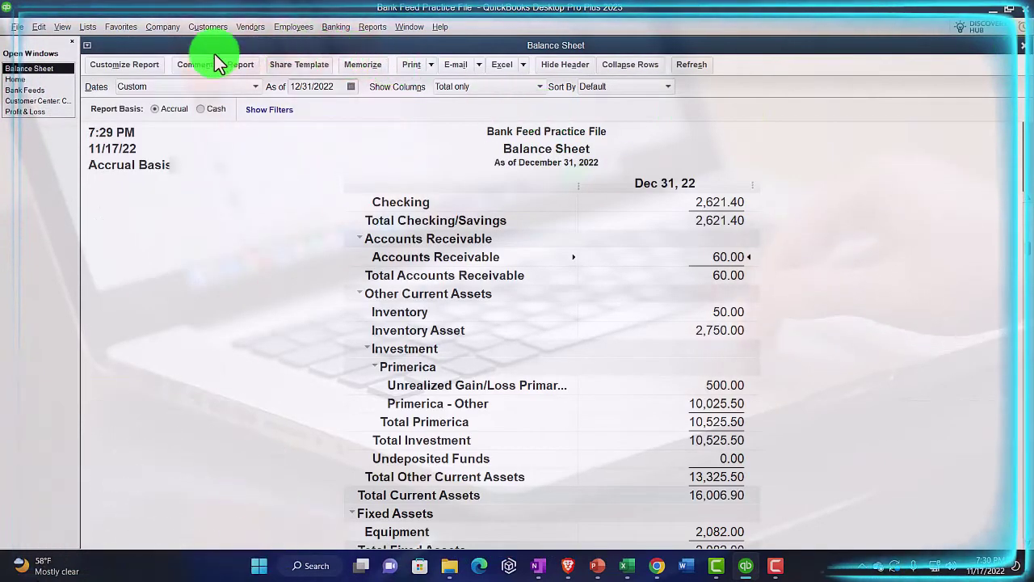
- Review Customer 1's transactions in the Customer Center, open the invoice dated 09/15/2022, and close it
click(34, 101)
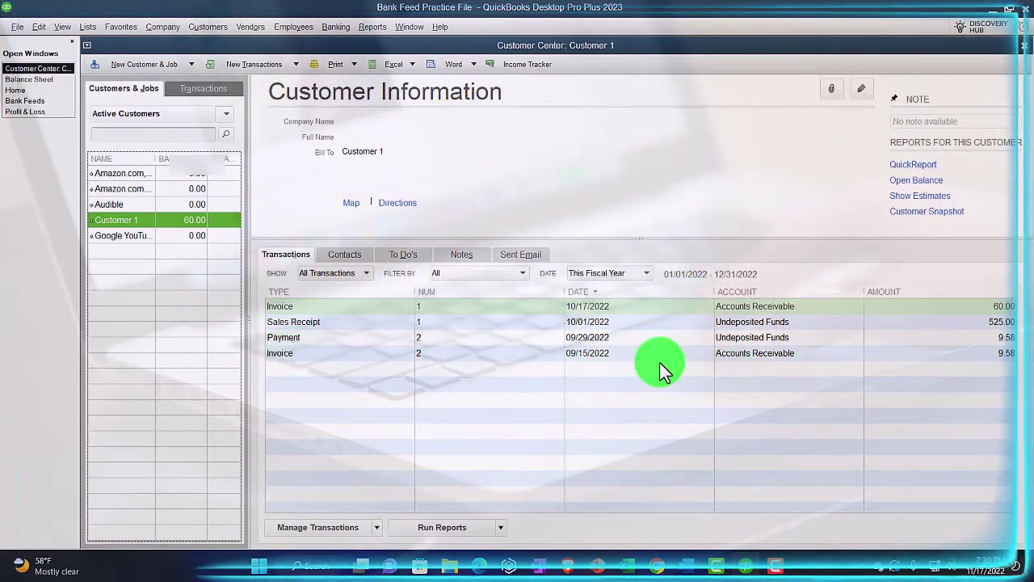
double_click(481, 356)
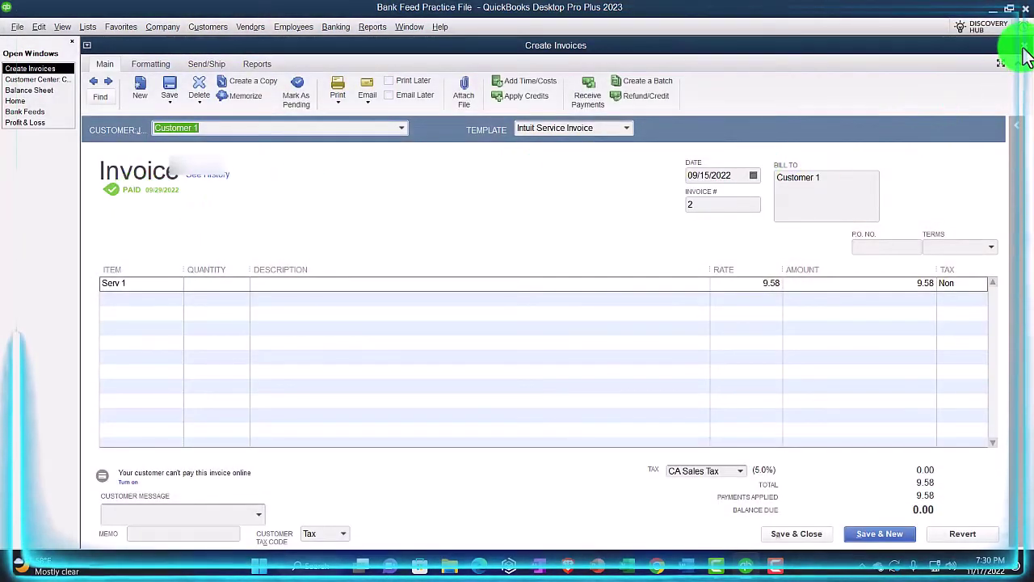
click(1024, 46)
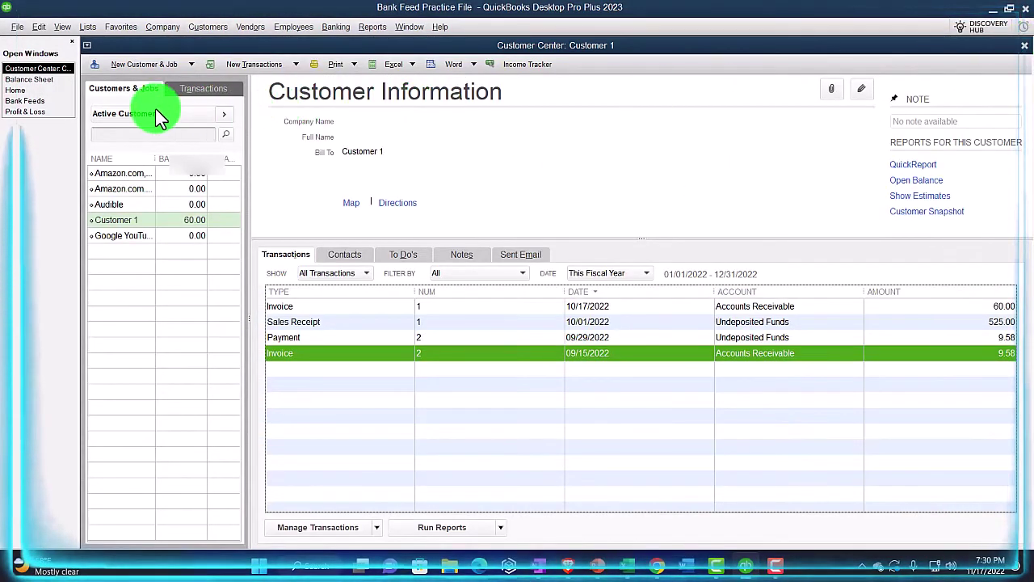
- From the Balance Sheet's Undeposited Funds detail, inspect the 09/29/2022 deposit to Checking, and close the deposit and the detail report
click(35, 80)
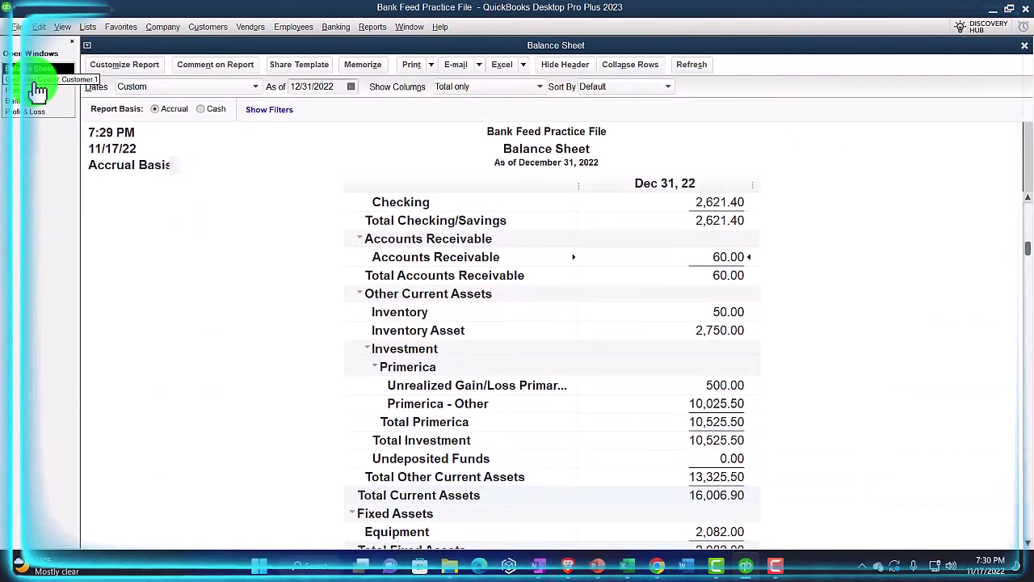
double_click(732, 459)
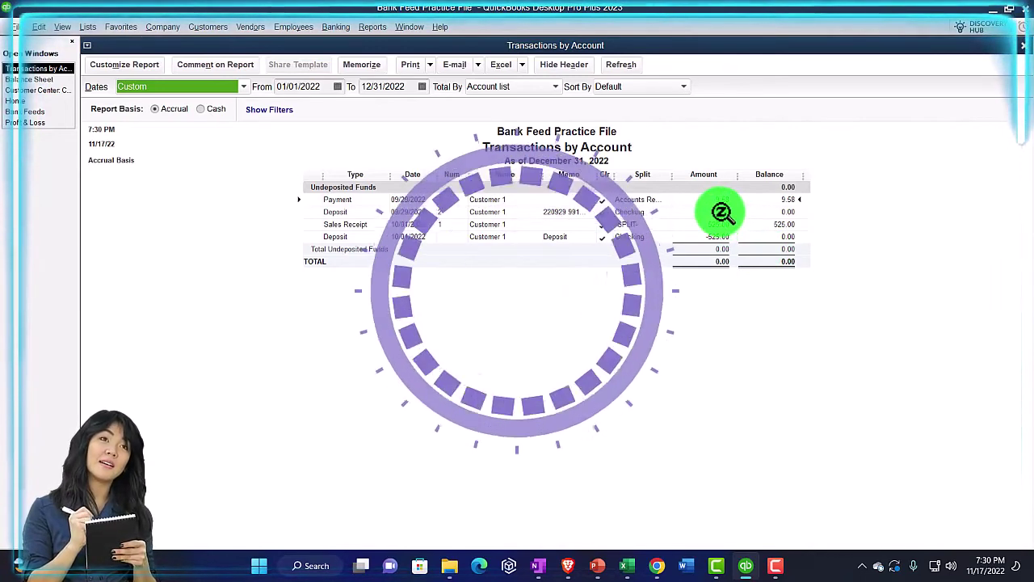
click(721, 212)
double_click(721, 212)
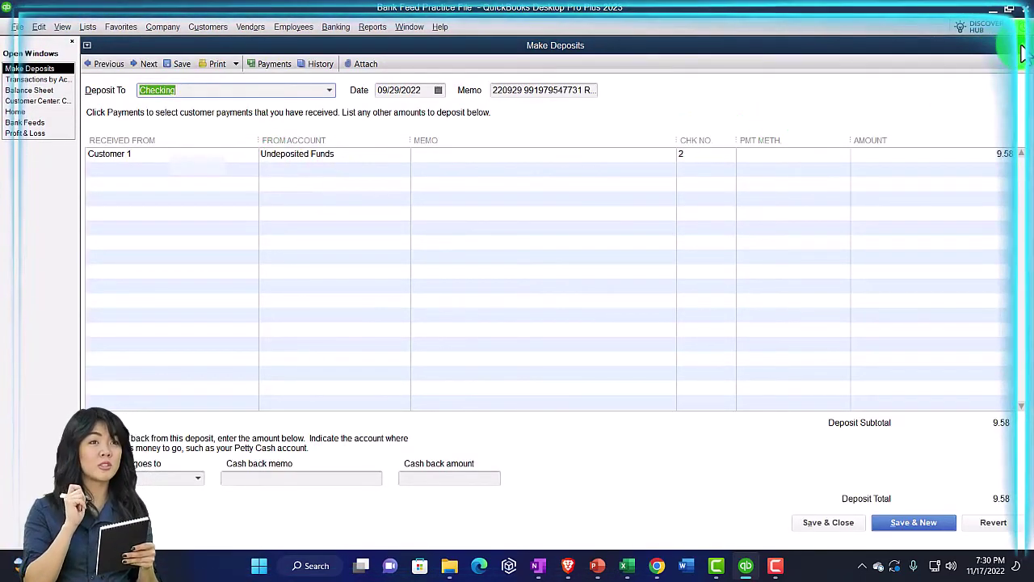
click(1021, 48)
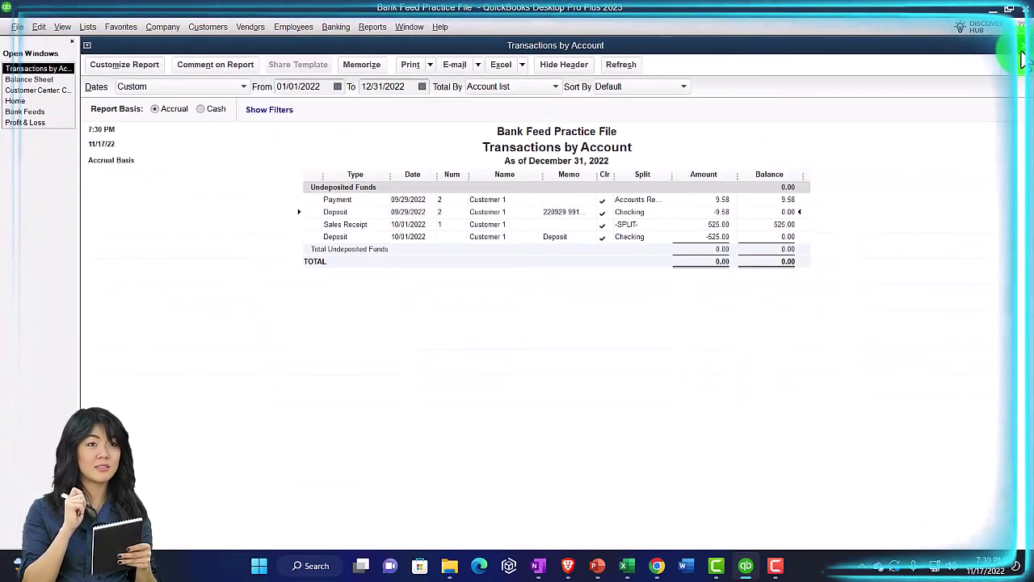
click(1022, 47)
- Drill into the Checking balance, locate the 9.58 deposit dated 09/29/2022 among its transactions, and close the detail report
scroll(841, 339, up, 1)
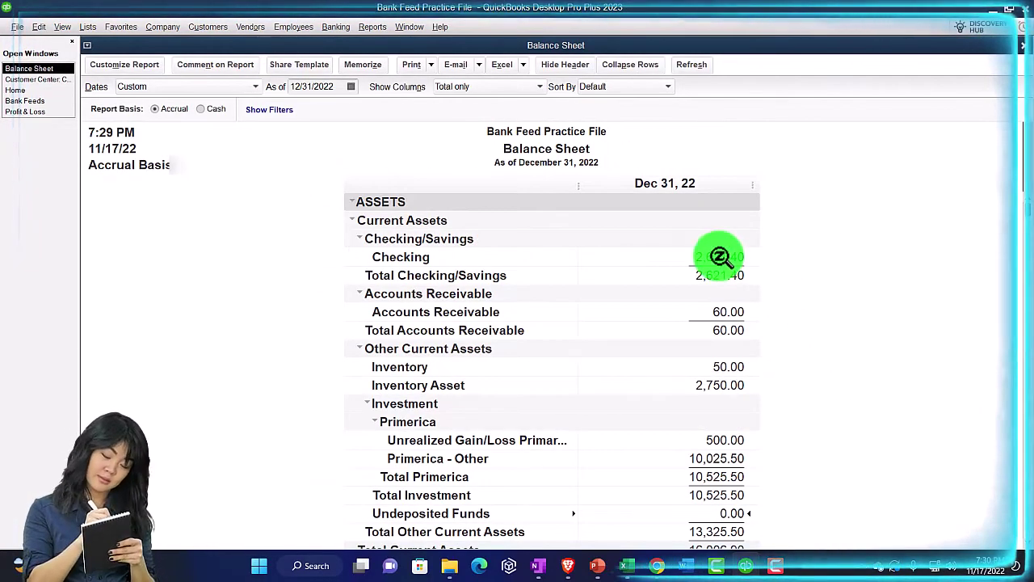
double_click(718, 257)
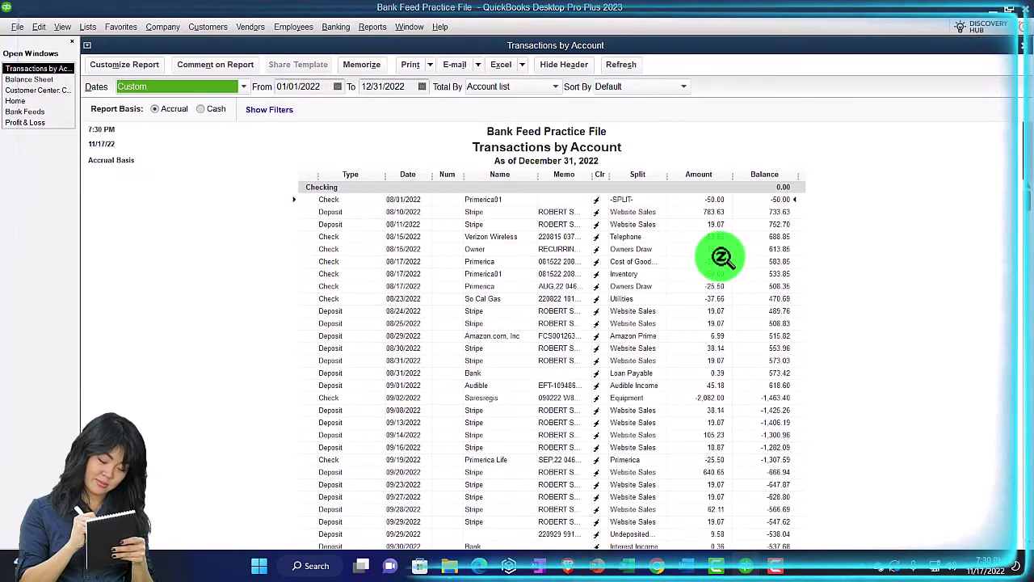
scroll(721, 257, down, 5)
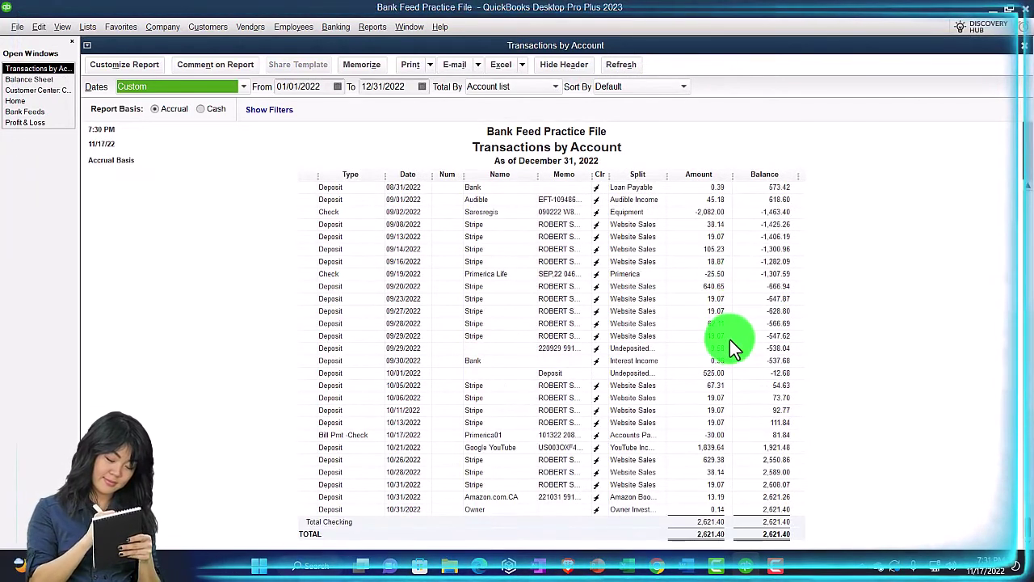
scroll(736, 348, up, 5)
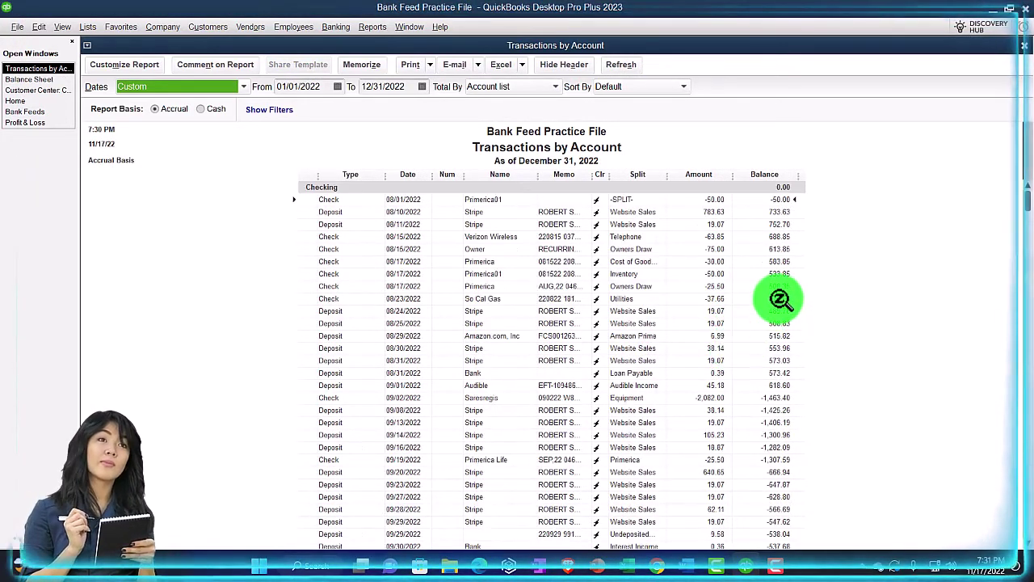
scroll(763, 311, down, 1)
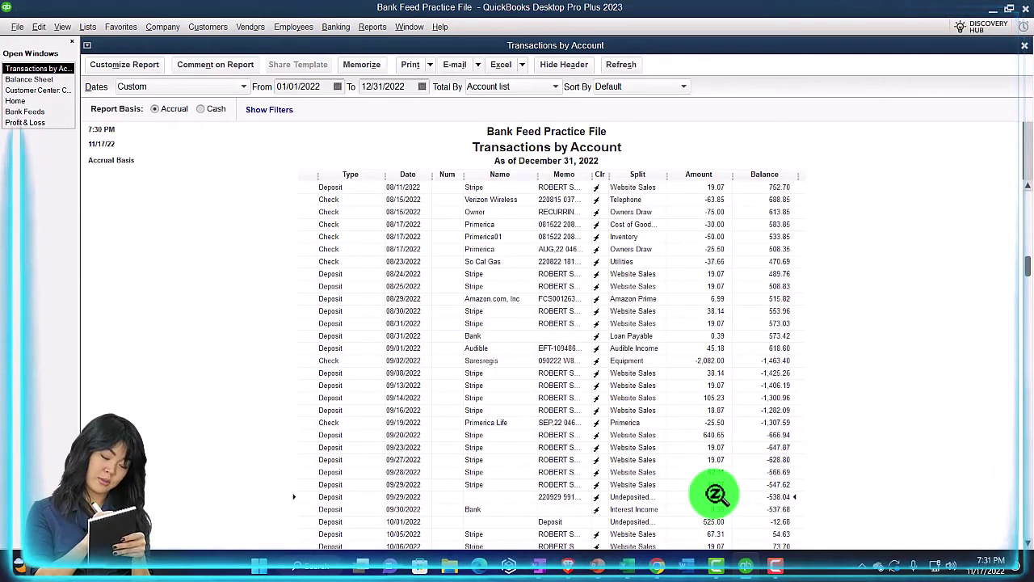
scroll(719, 480, down, 1)
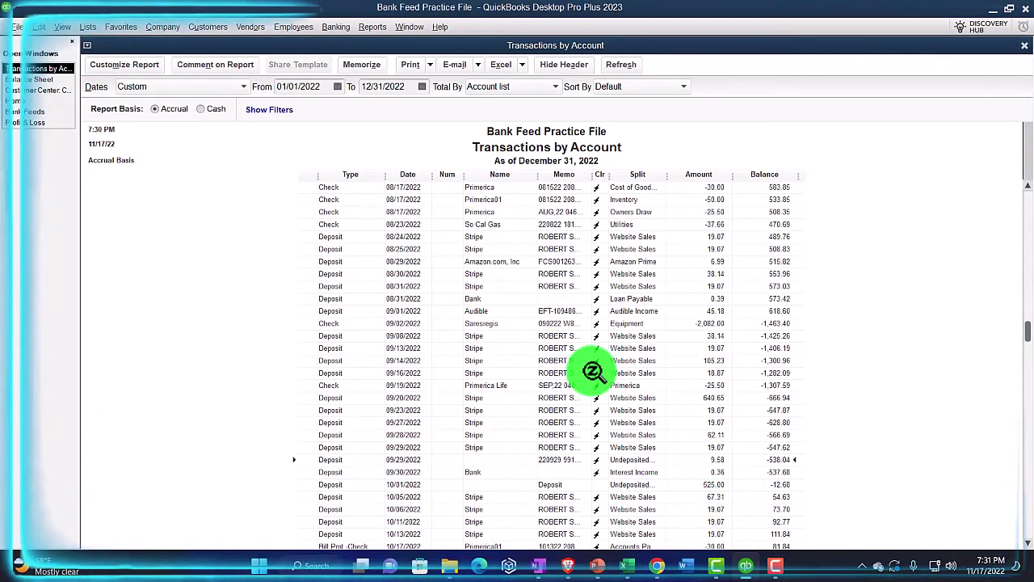
click(1024, 46)
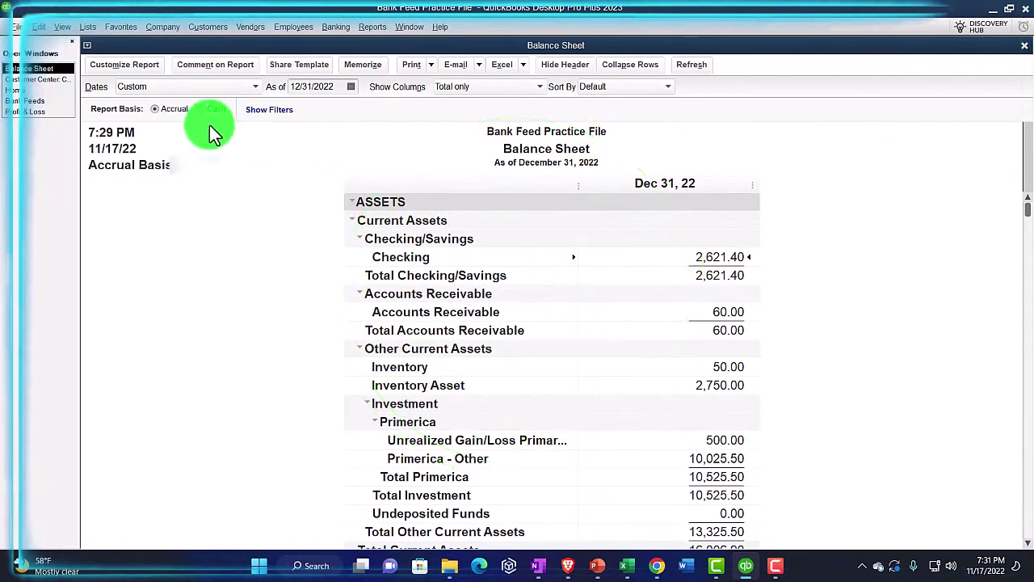
- Open the Trial Balance report and set its date range from 01/01/2022 to 12/31/2022
click(32, 90)
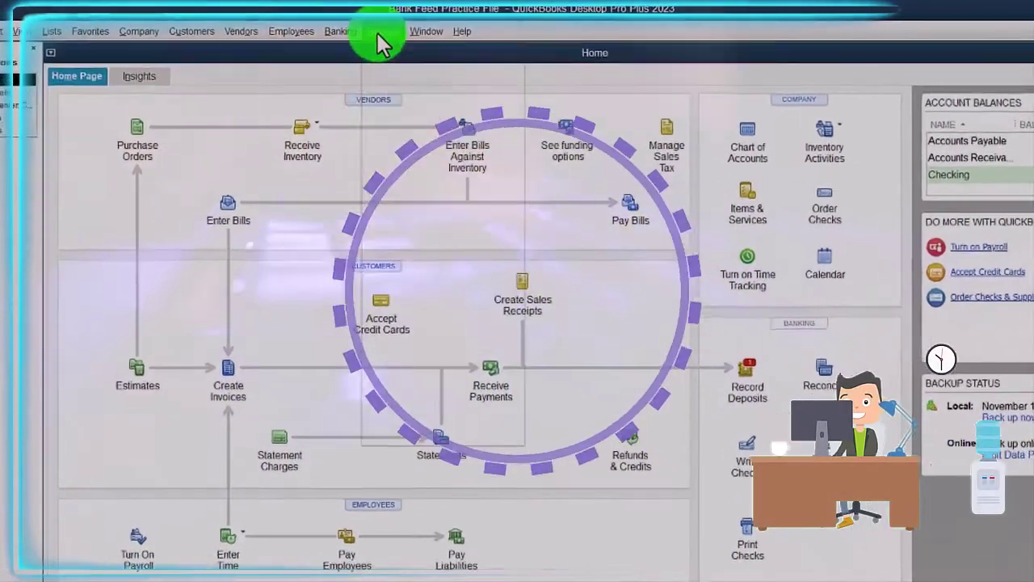
click(367, 27)
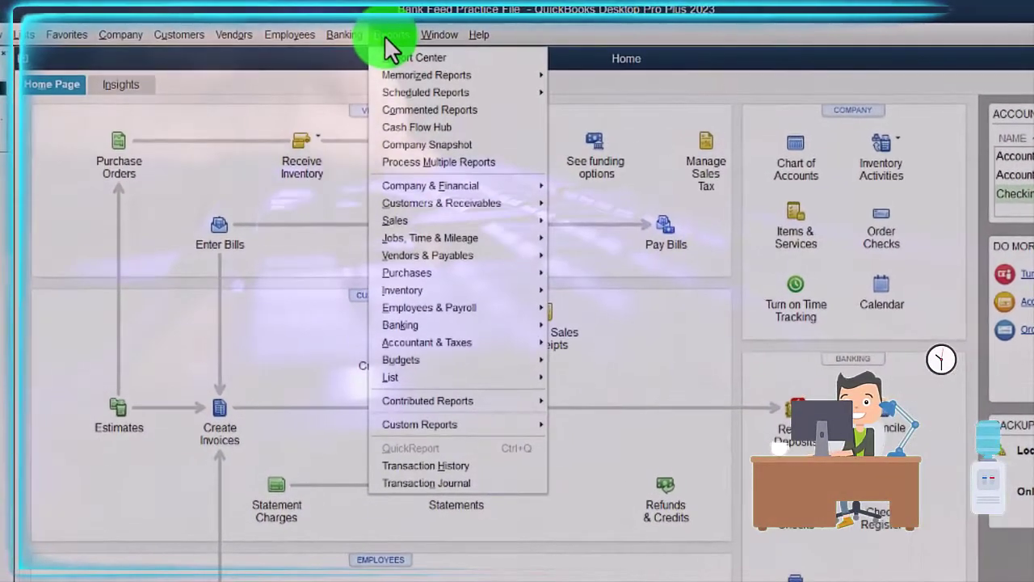
mouse_move(436, 342)
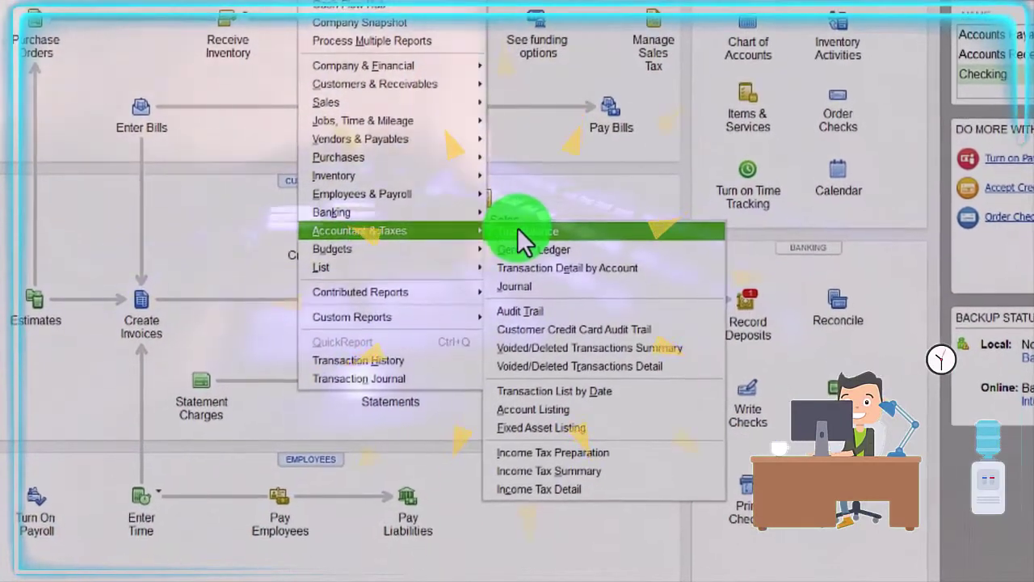
click(574, 339)
key(Tab)
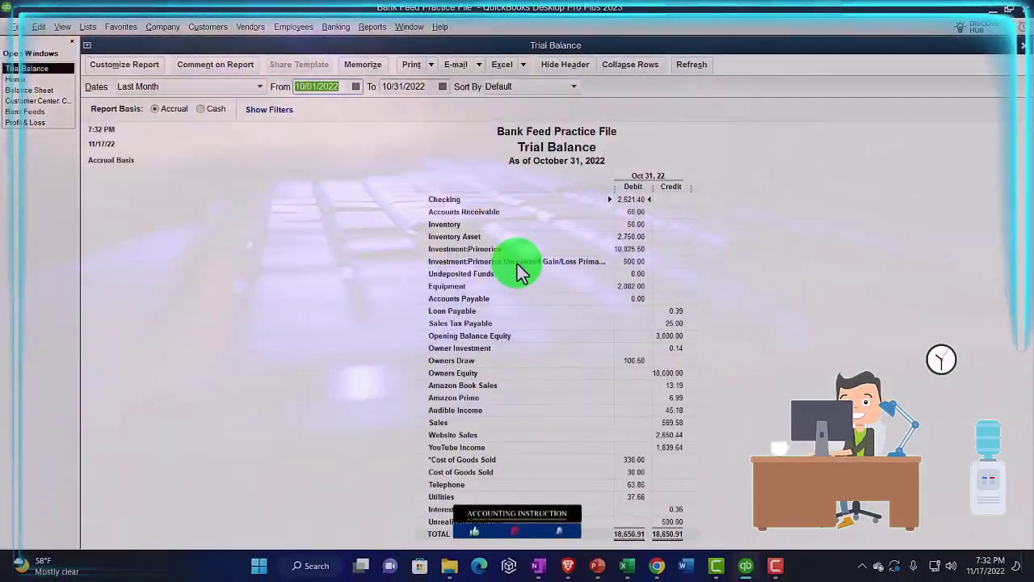
text(010122)
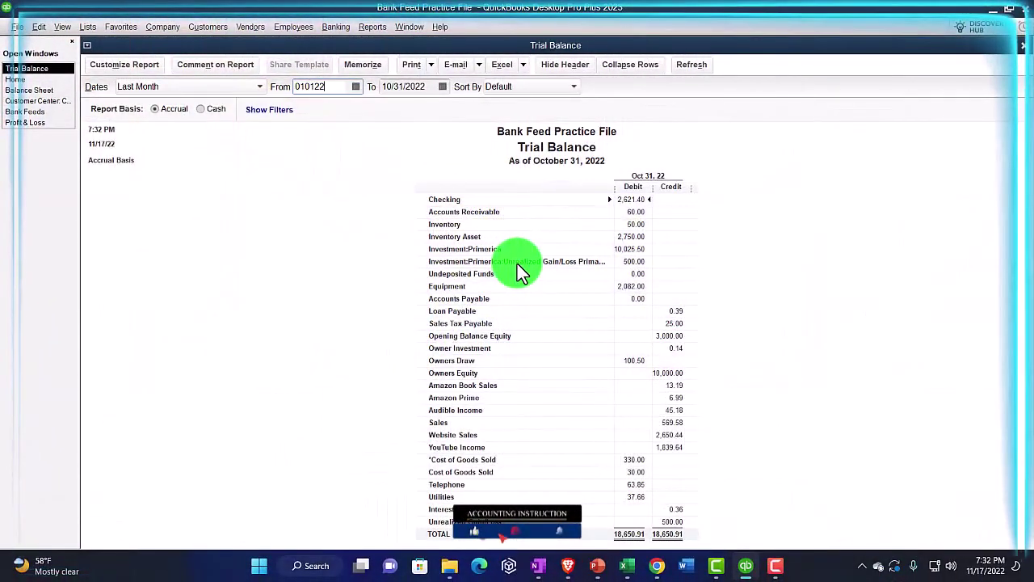
text(123122)
key(Tab)
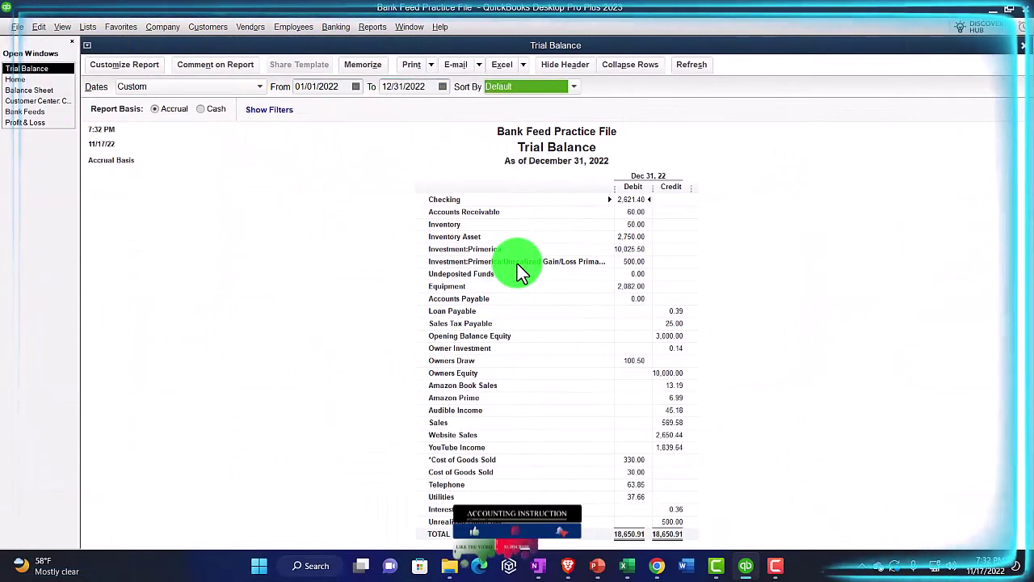
- Enlarge the Trial Balance's column label font, apply the change to all related fonts, and review the listed account balances
click(125, 65)
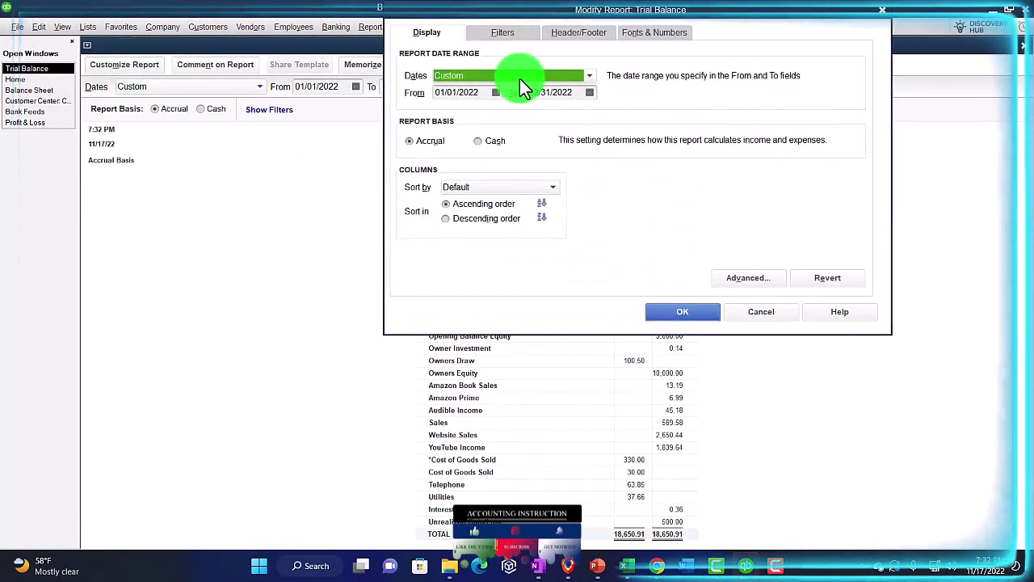
click(648, 42)
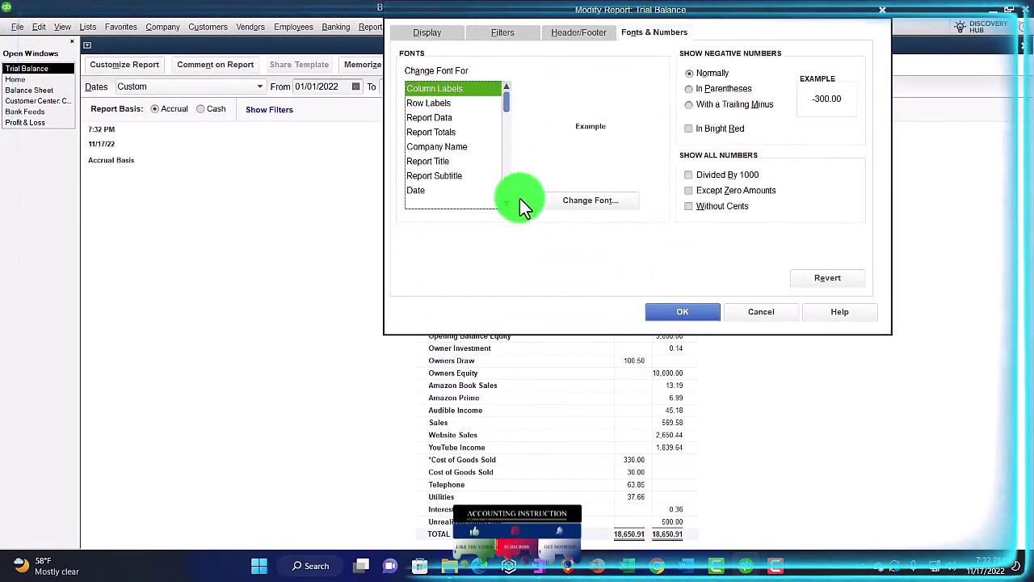
click(561, 201)
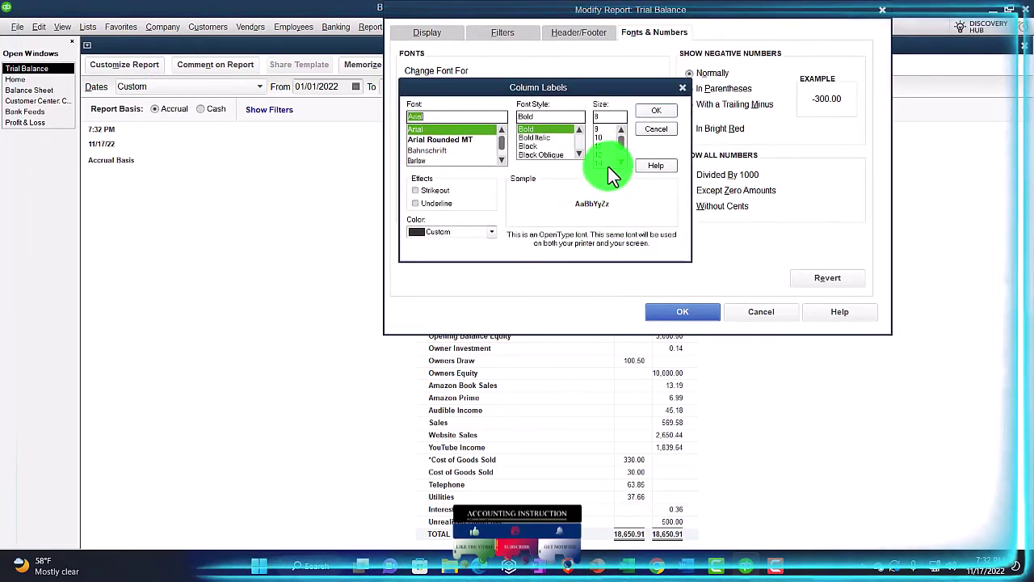
click(617, 144)
click(645, 115)
click(526, 170)
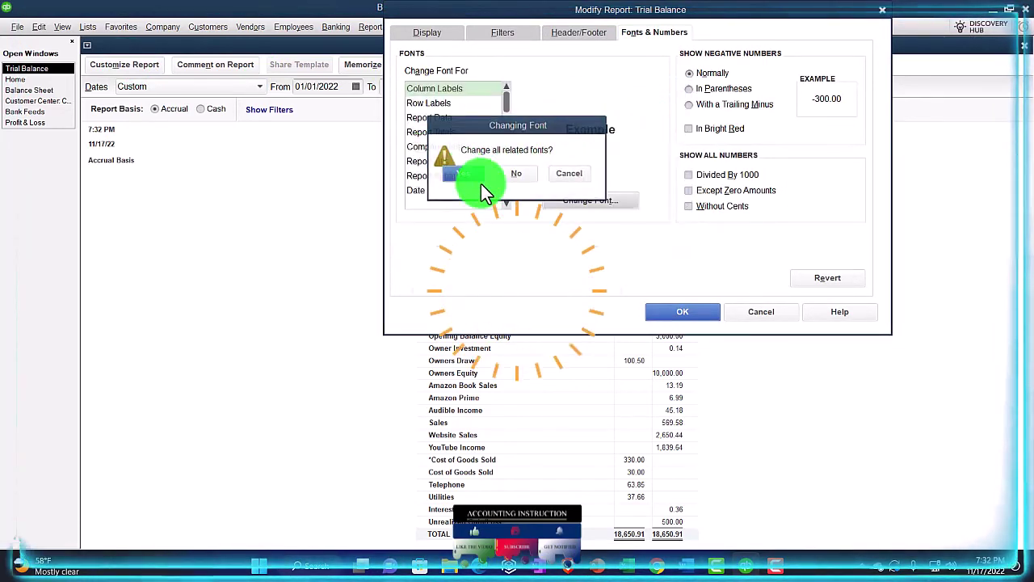
click(675, 314)
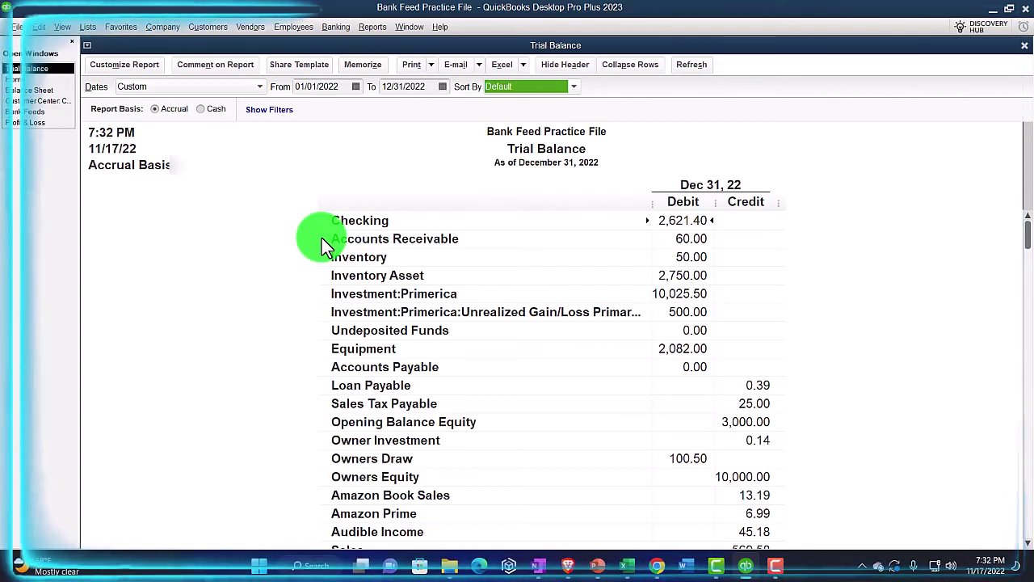
scroll(323, 244, down, 1)
scroll(321, 243, down, 3)
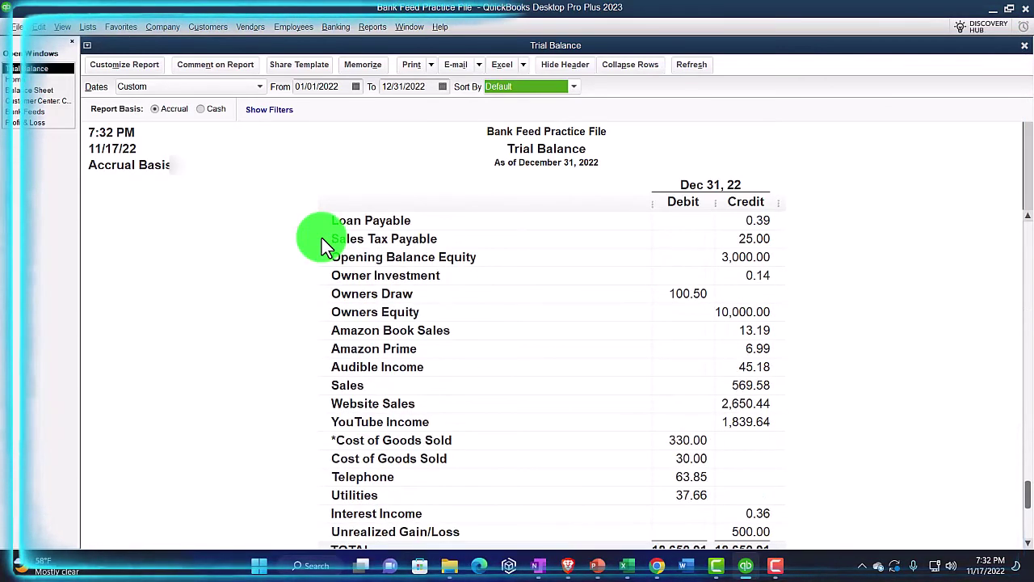